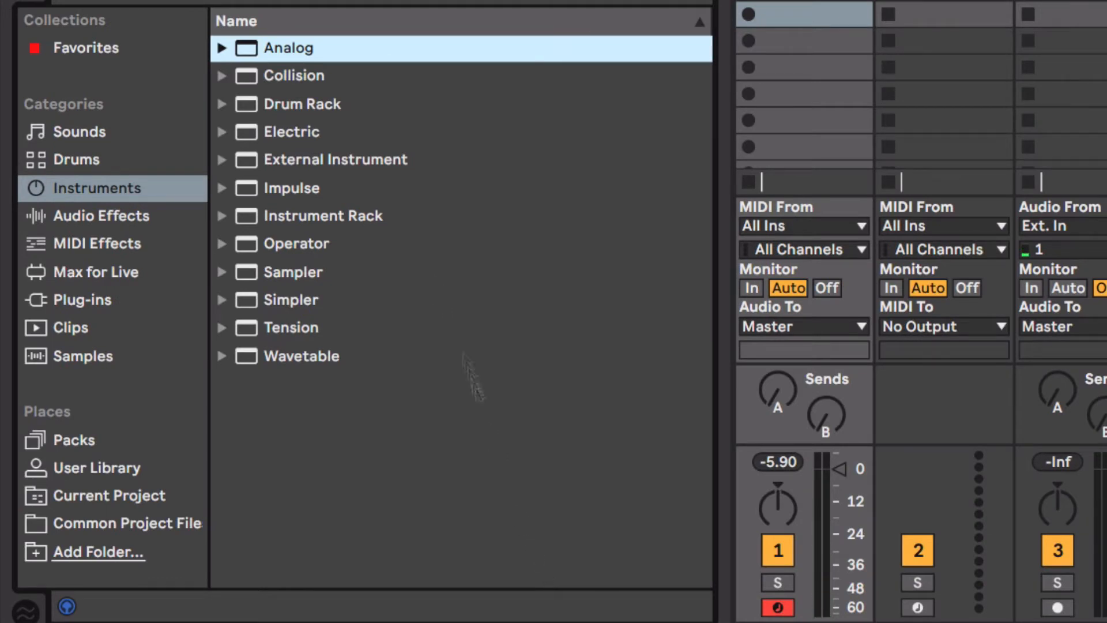
- Show the Instrument Rack's chain list and add the Collision instrument as a second chain below Analog
left_click(254, 81)
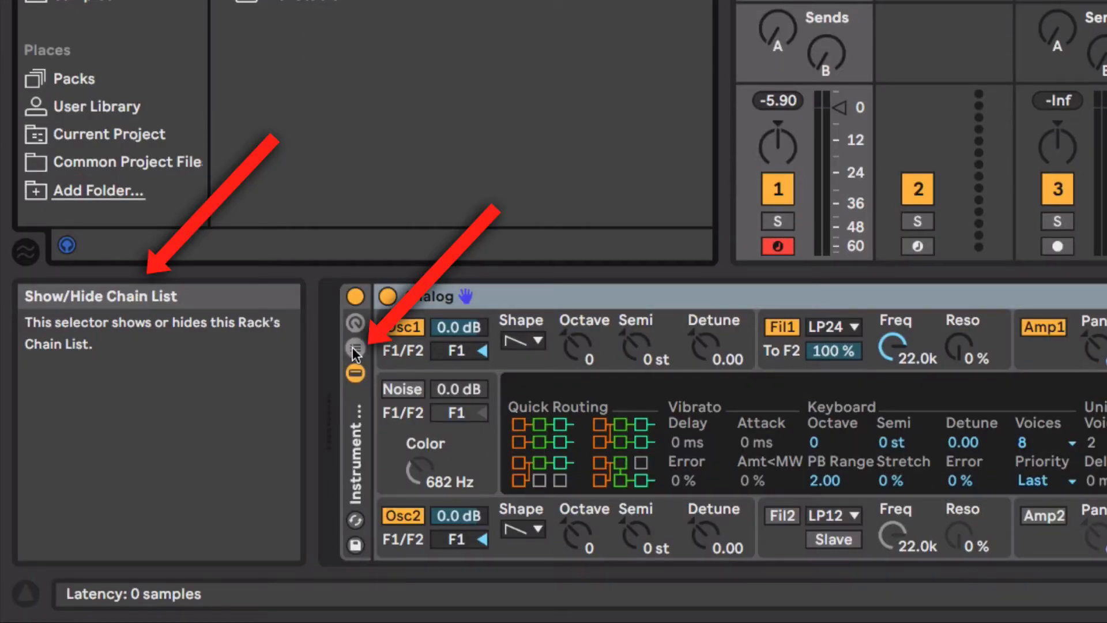
left_click(355, 348)
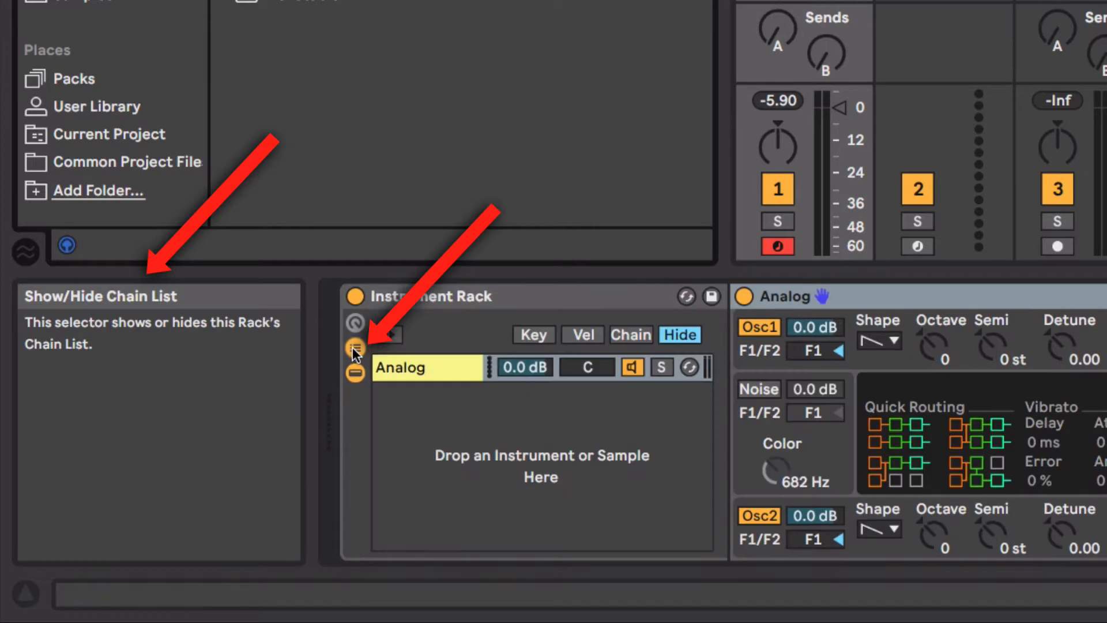
left_click_drag(305, 1, 520, 439)
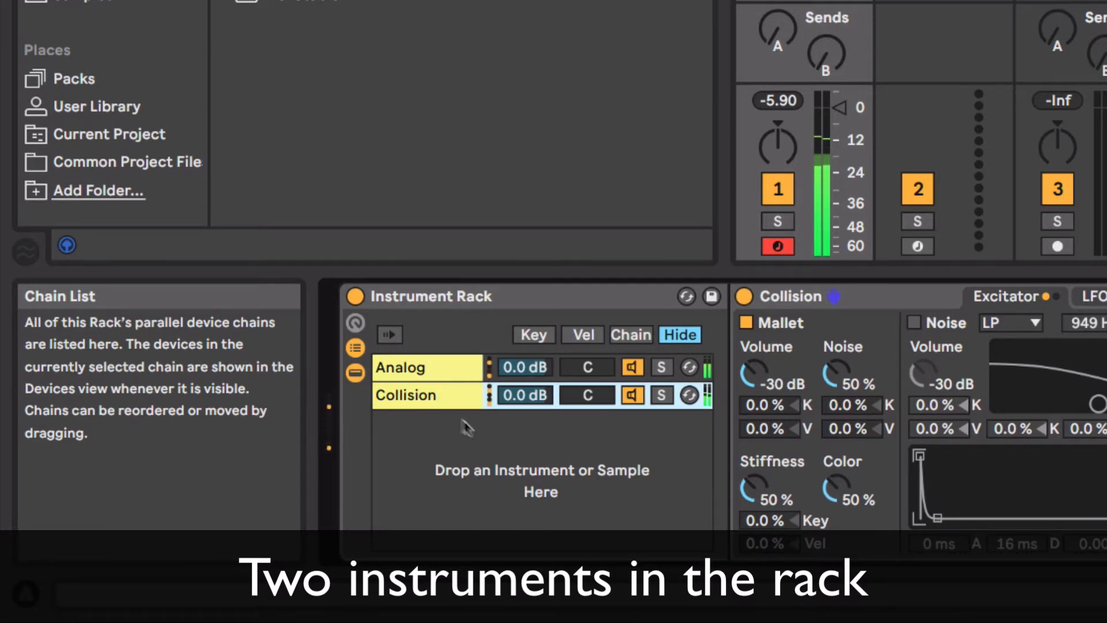
- Select the Collision and Analog chains in turn to examine each chain's device, ending on Collision
left_click(447, 404)
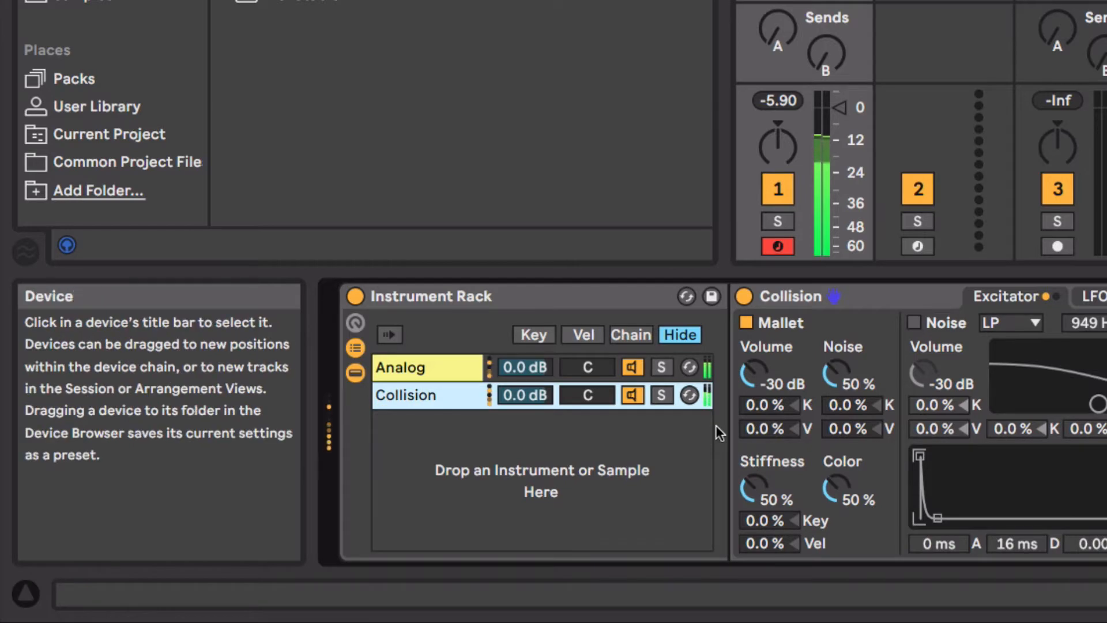
left_click(403, 369)
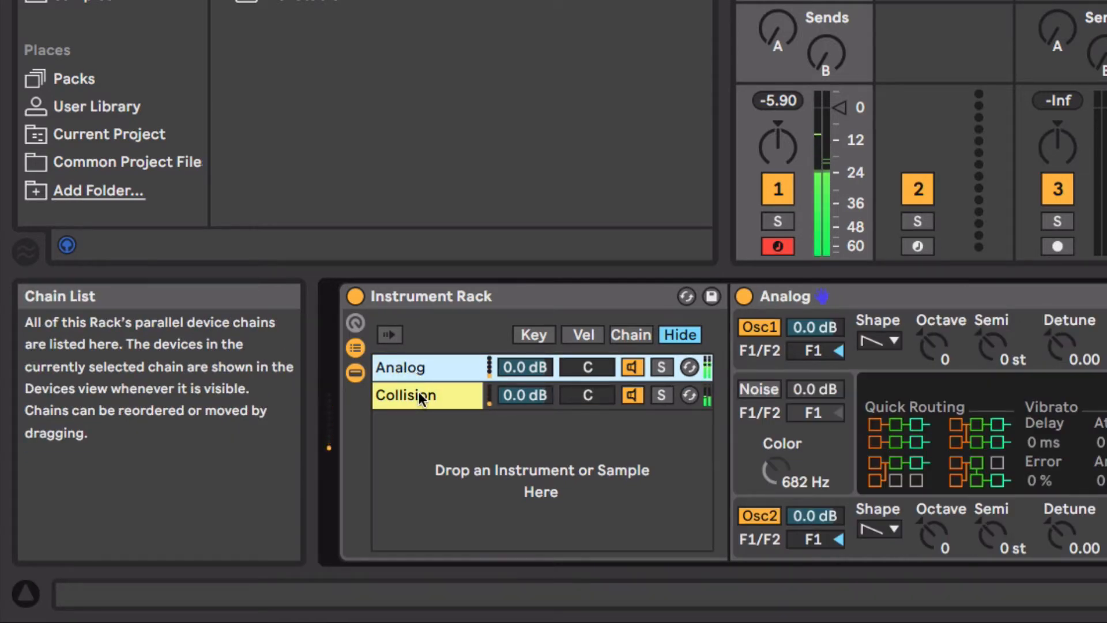
left_click(420, 396)
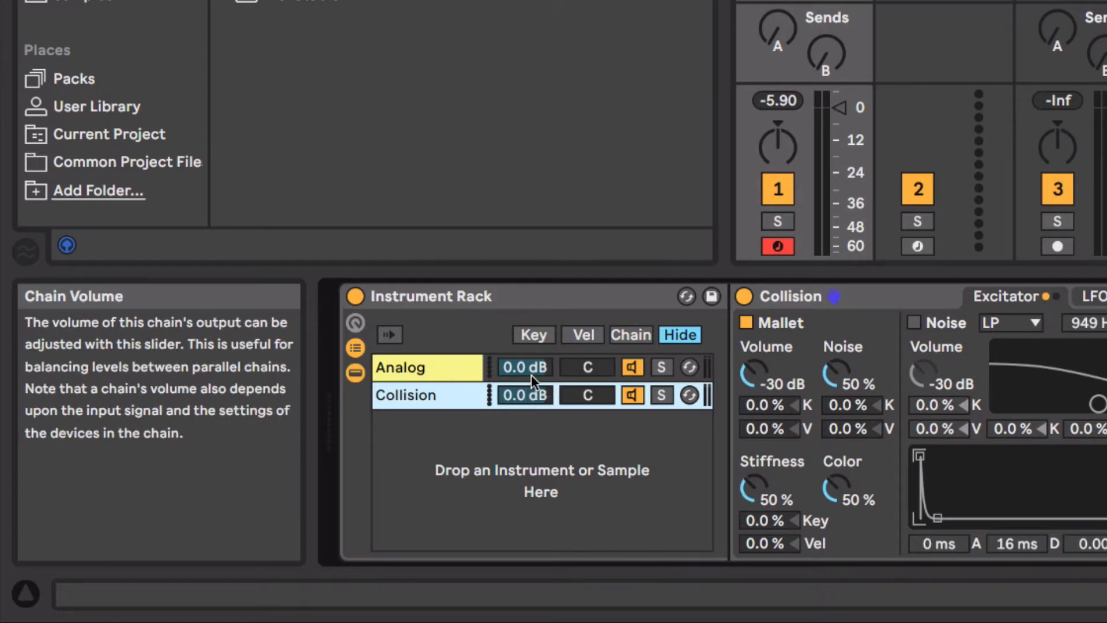
- Lower the Analog chain's volume to -14.3 dB, and solo Collision and Analog in turn before turning solo off
left_click_drag(531, 374, 525, 396)
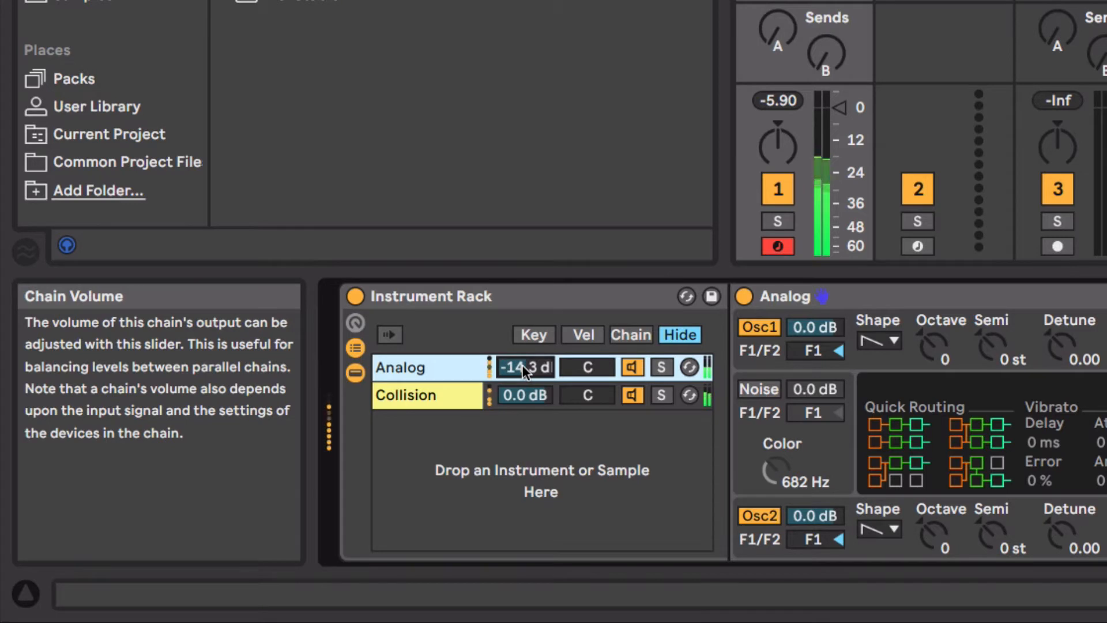
left_click(662, 396)
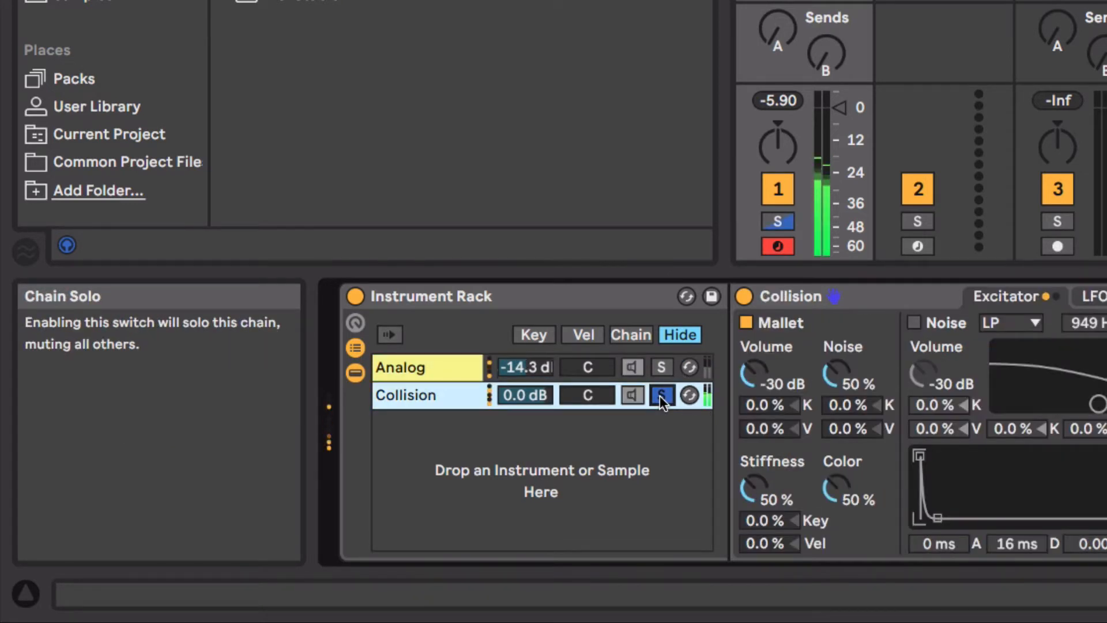
left_click(661, 368)
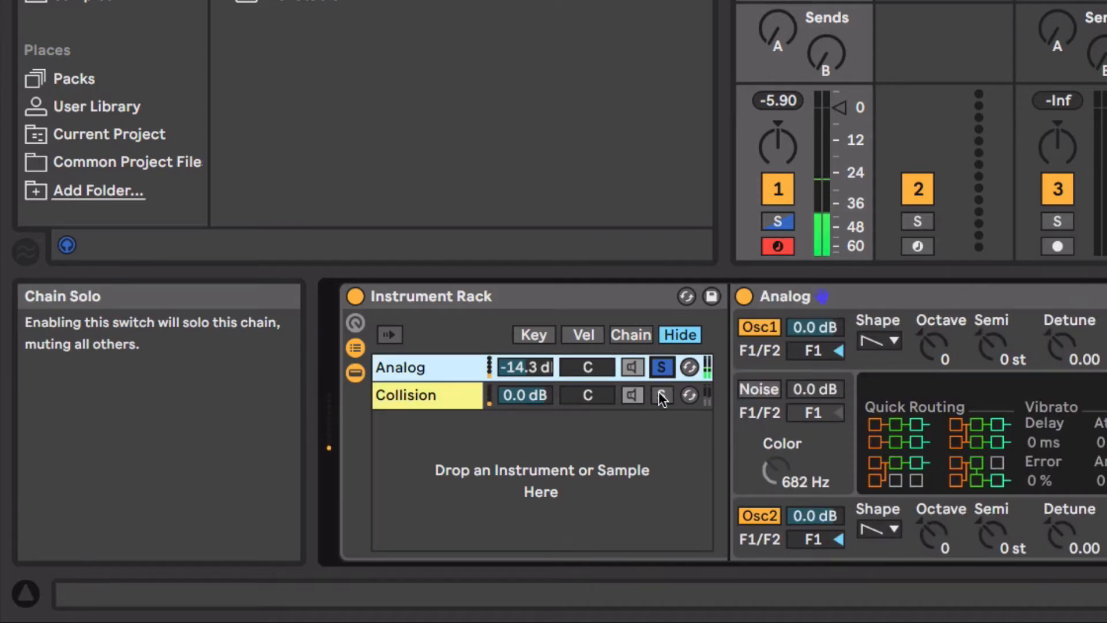
left_click(661, 367)
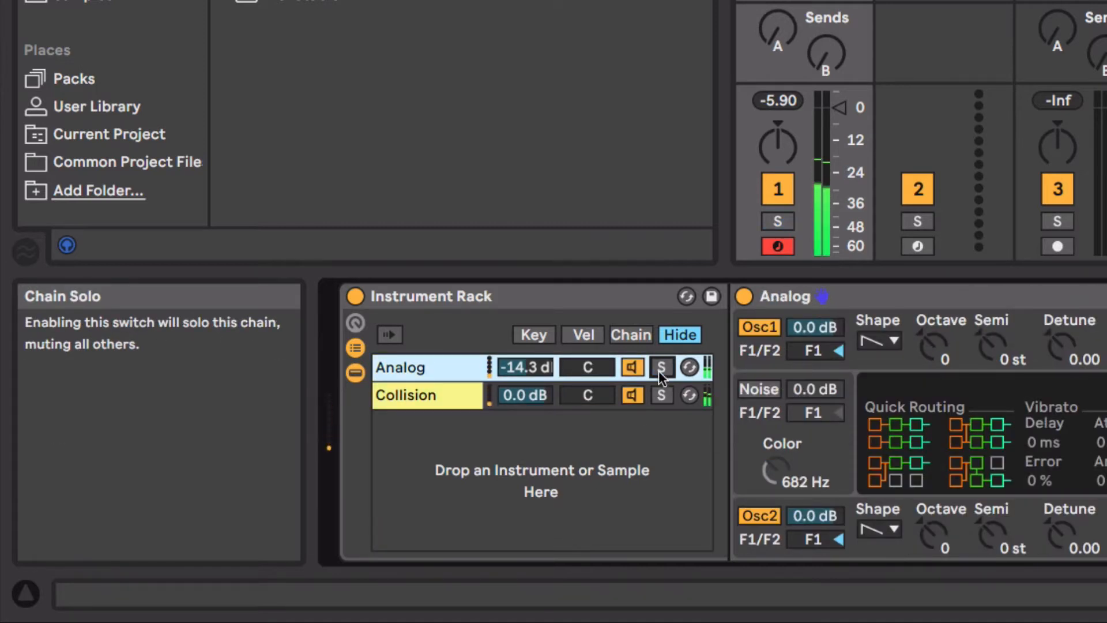
- Set the Analog chain's volume to -18.0 dB and adjust the decay and material of Collision's Resonator 1
left_click_drag(524, 368, 524, 385)
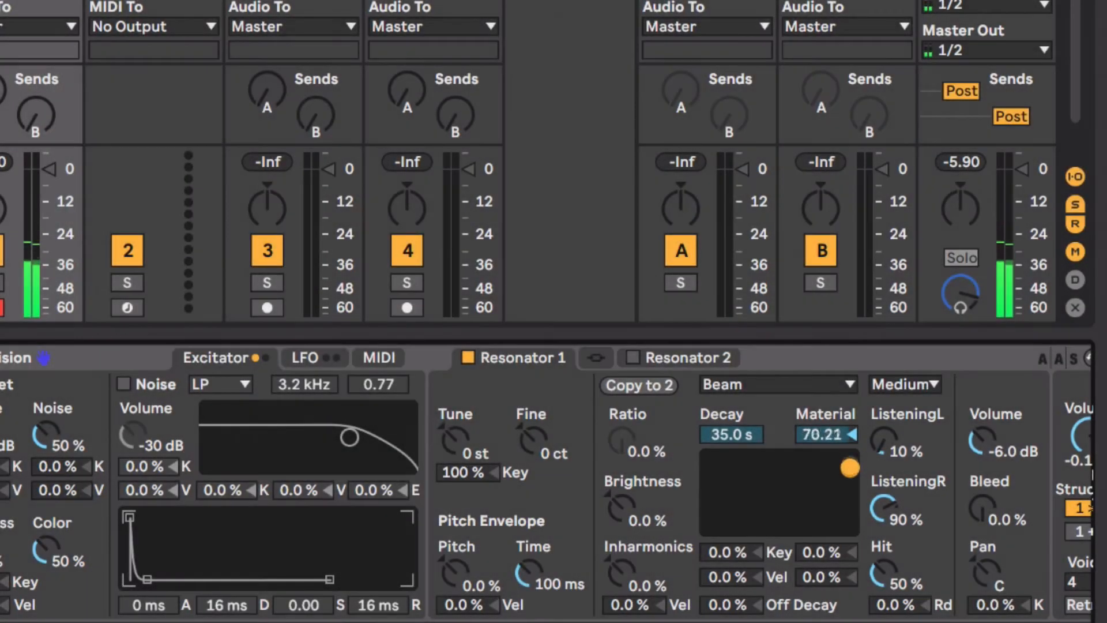
left_click_drag(850, 468, 802, 517)
- Add the 80's Synth Brass.adv preset from the Brass sounds to the Instrument Rack as a third chain
left_click(110, 128)
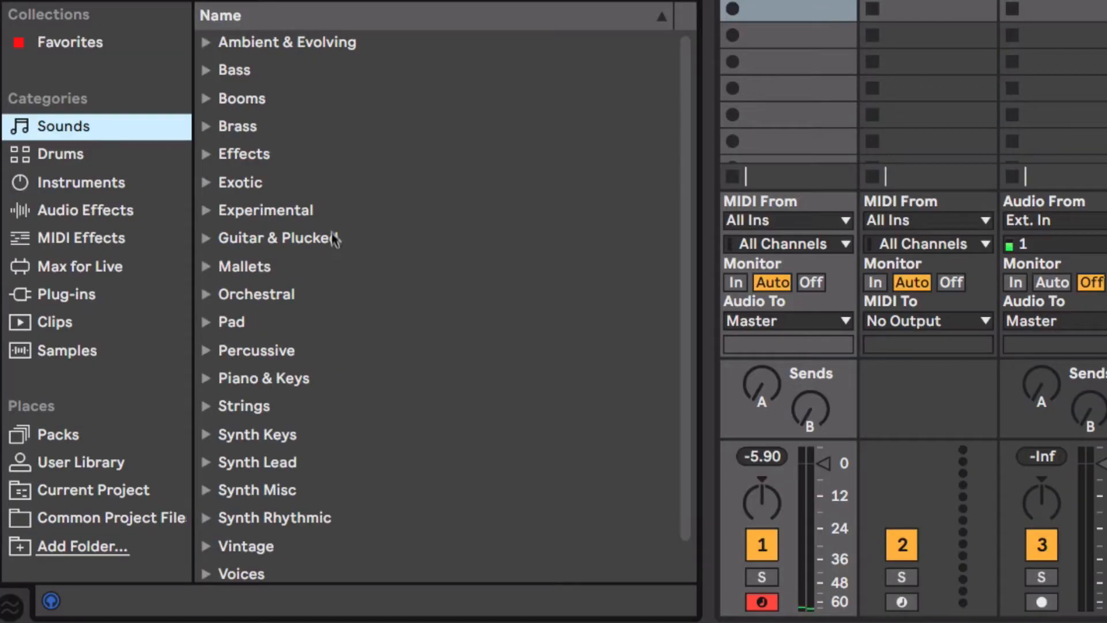
left_click(206, 126)
left_click(251, 162)
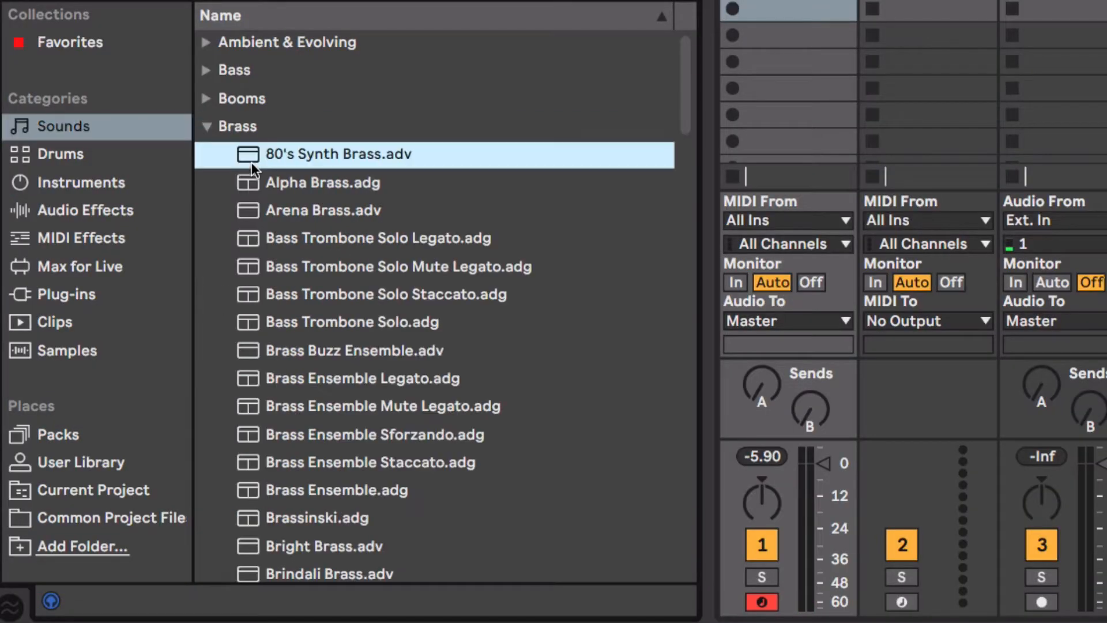
left_click_drag(248, 154, 84, 493)
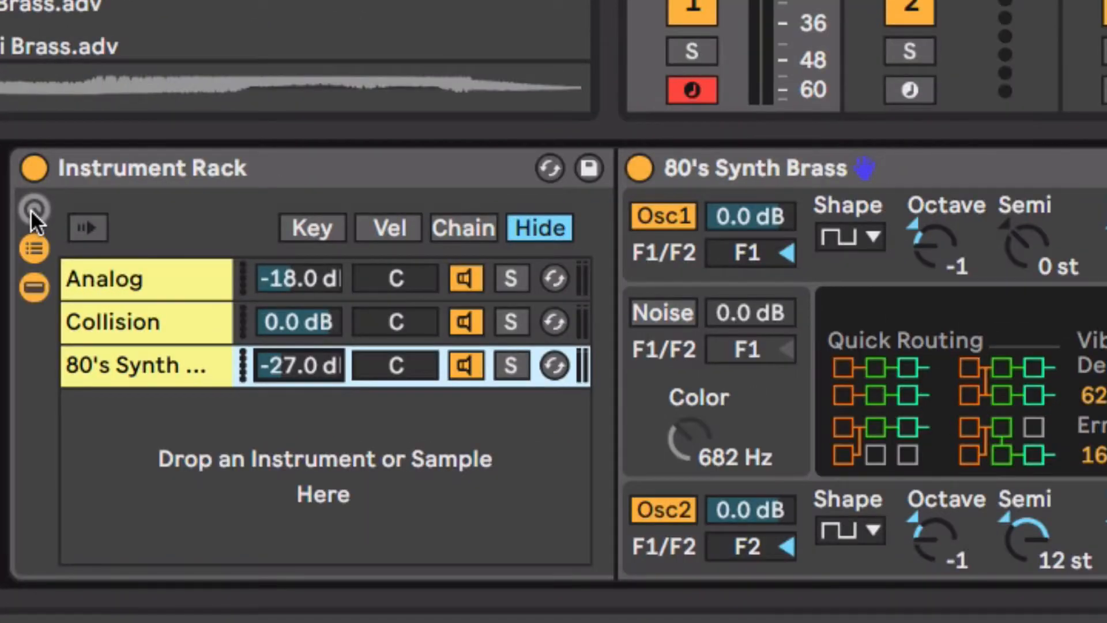
- Show the Instrument Rack's macro controls and turn on macro mapping mode
left_click(33, 209)
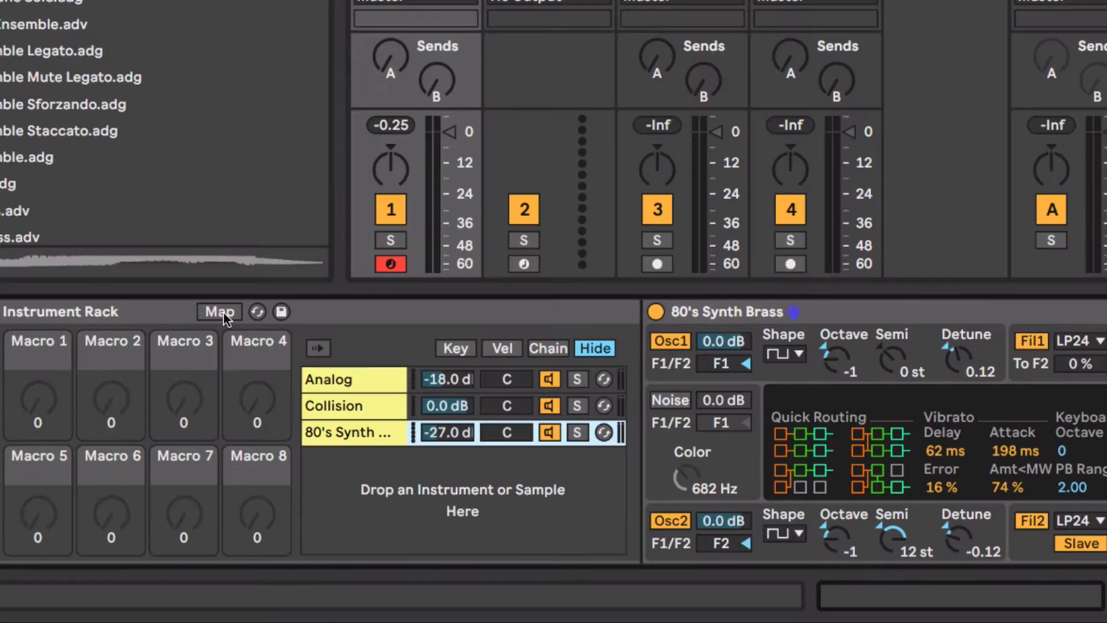
left_click(53, 367)
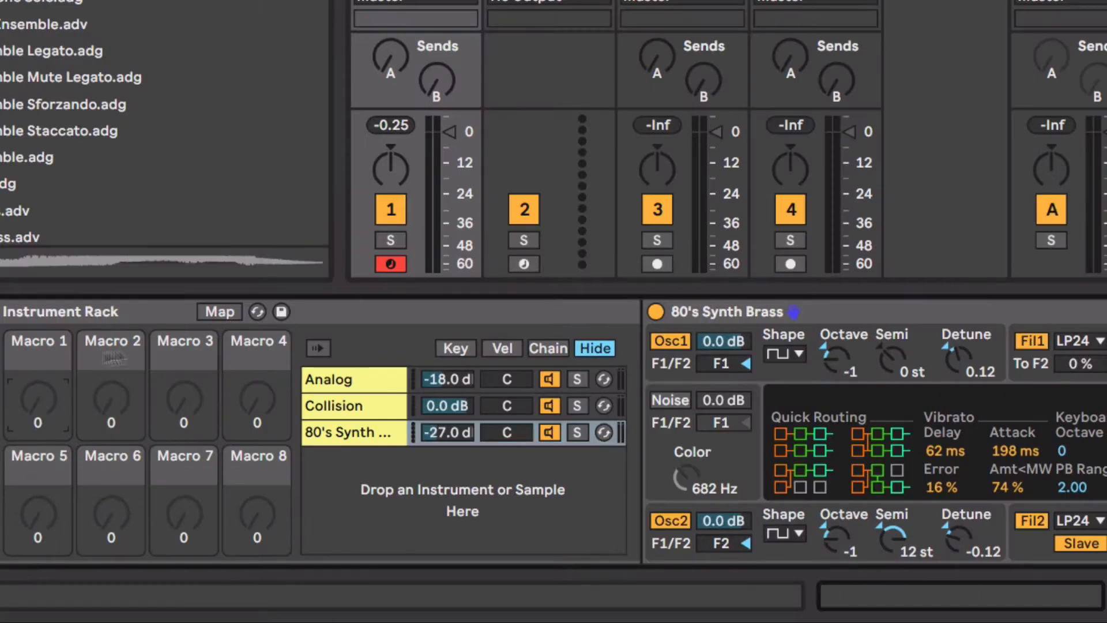
left_click(214, 317)
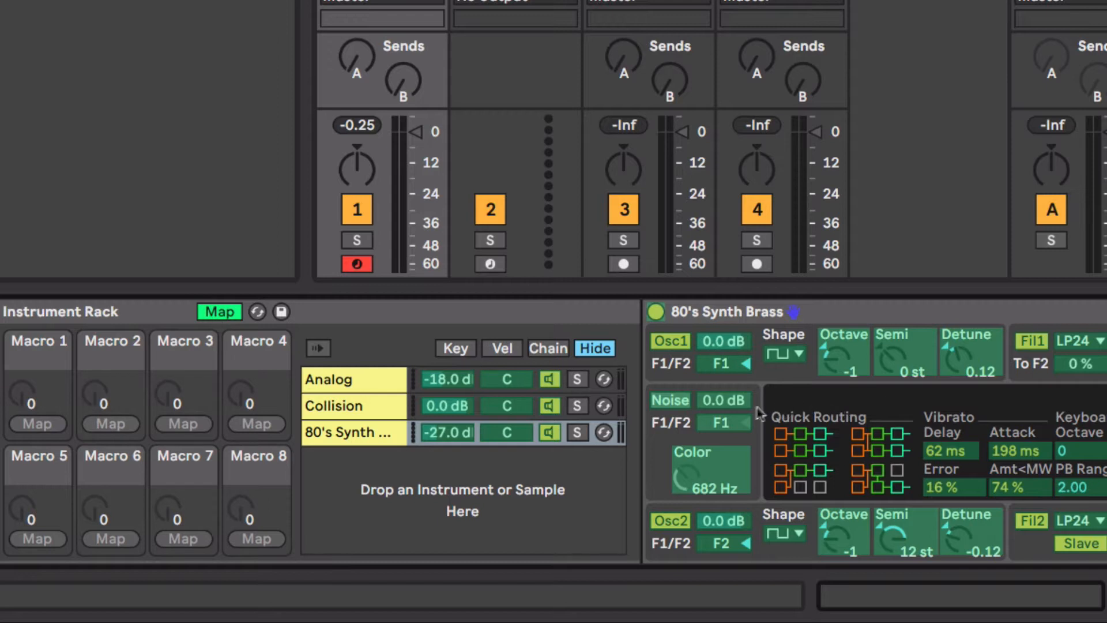
- Map the 80's Synth Brass Filter 1 frequency to Macro 1 and raise that macro to 4.9k
scroll(819, 437, "right", 4)
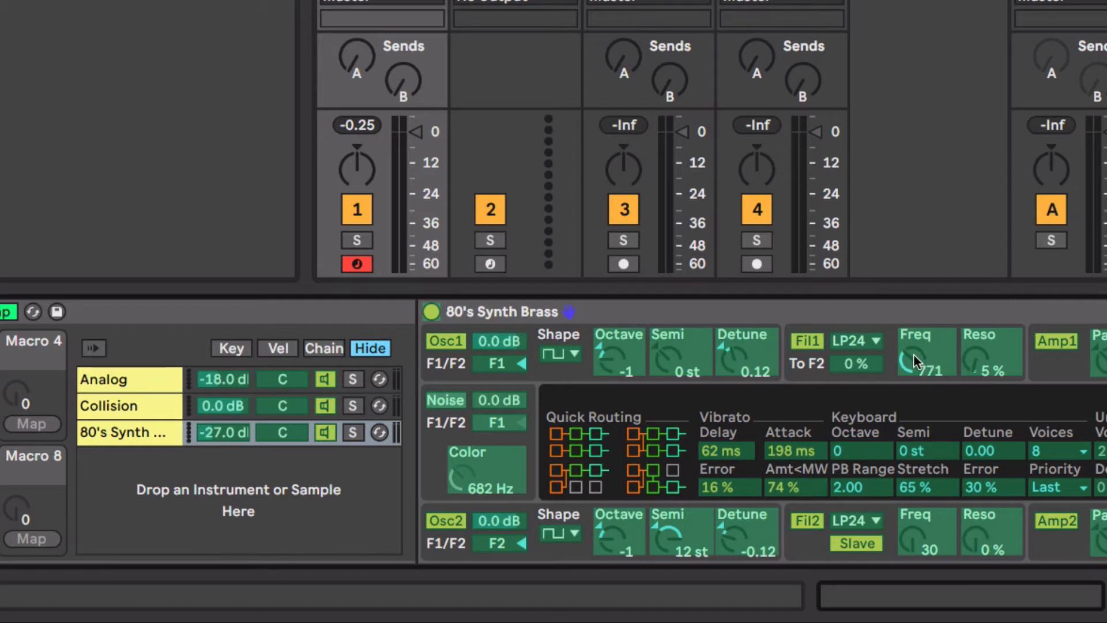
left_click(912, 355)
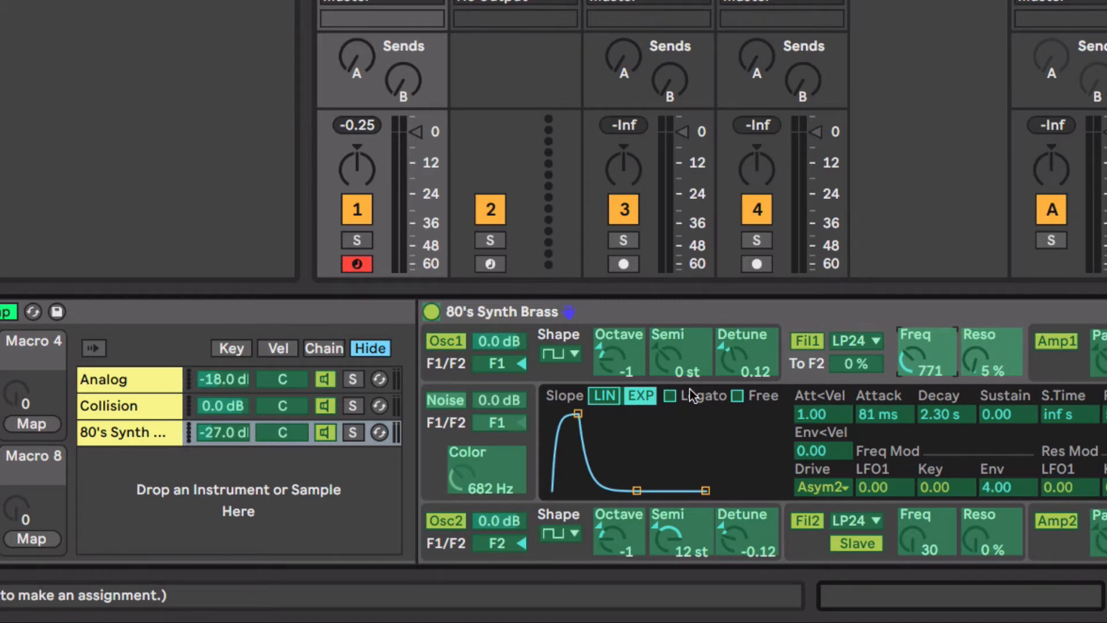
scroll(692, 397, "left", 5)
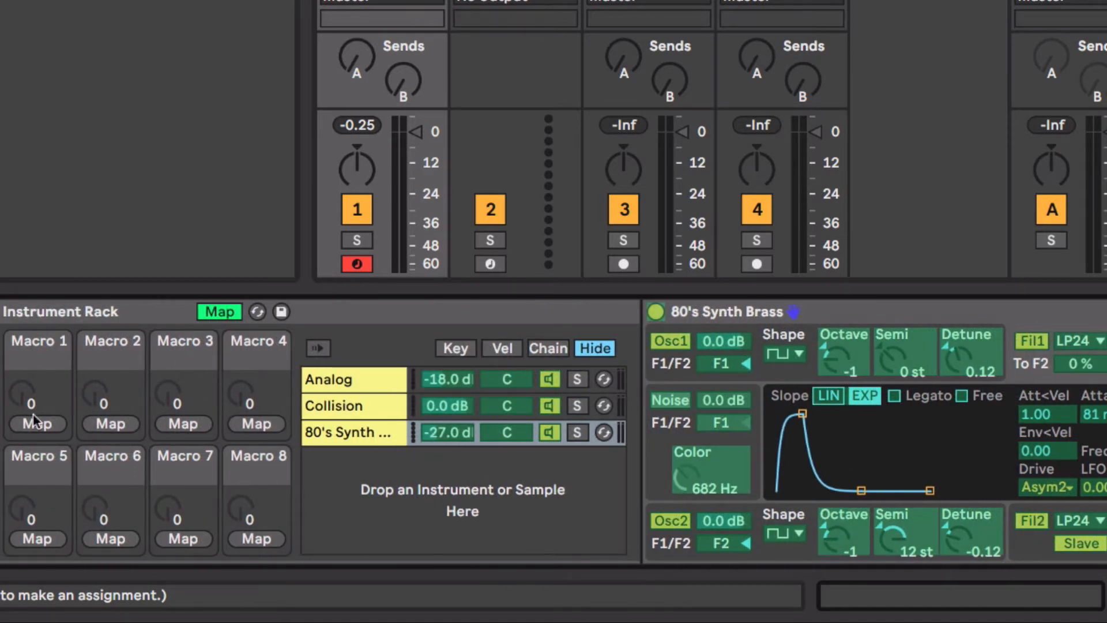
left_click(35, 422)
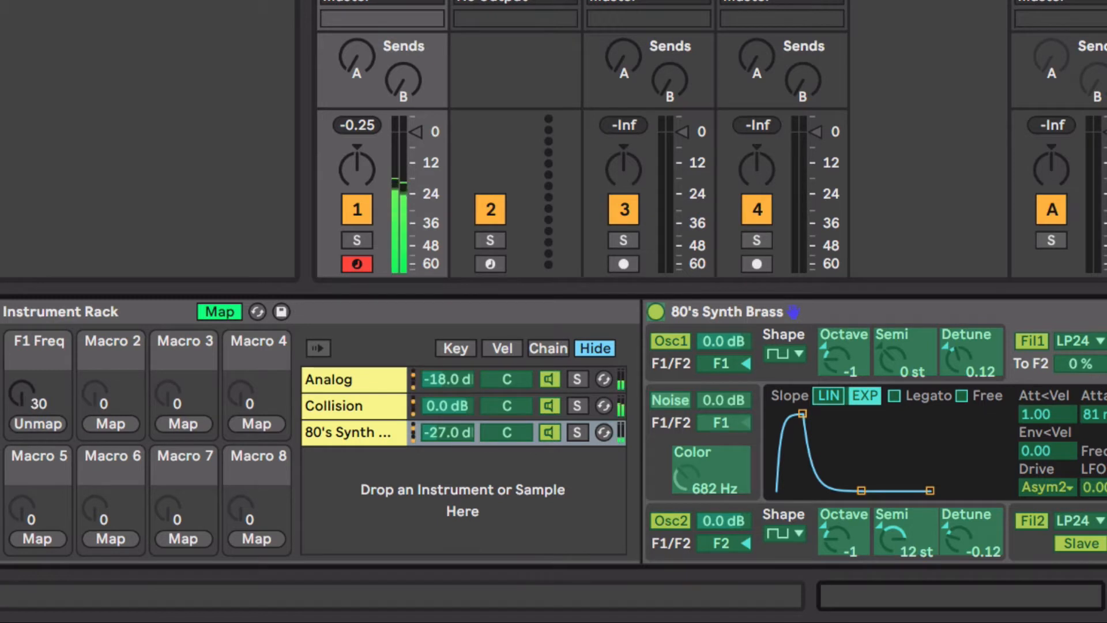
left_click_drag(22, 394, 22, 343)
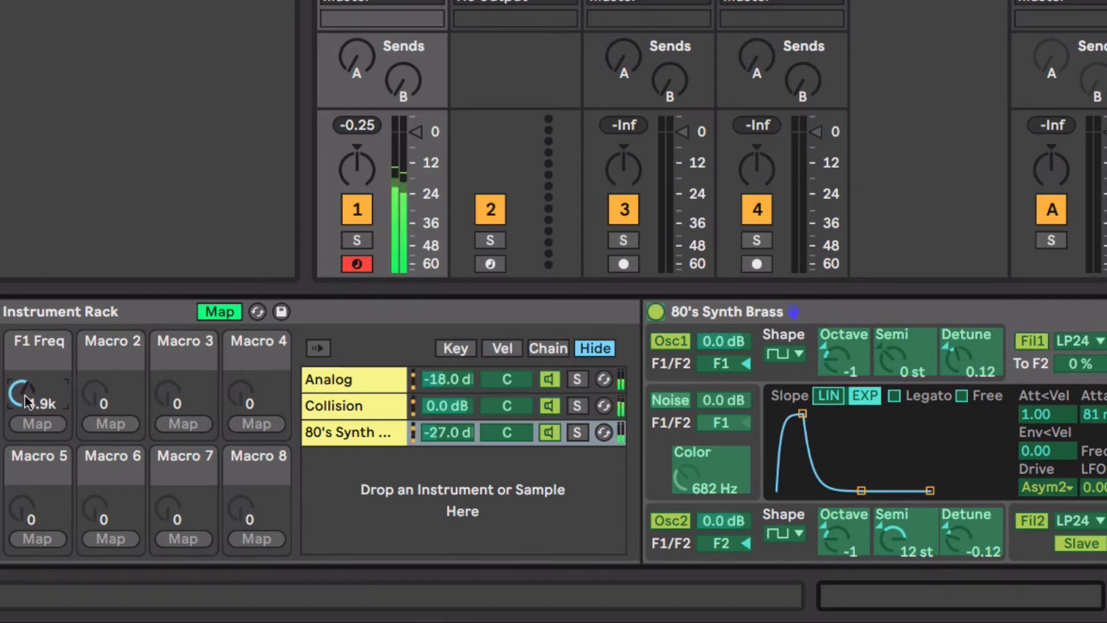
- Map the Analog chain's volume to Macro 2, raise that macro to -18.637 dB and leave mapping mode
left_click(348, 386)
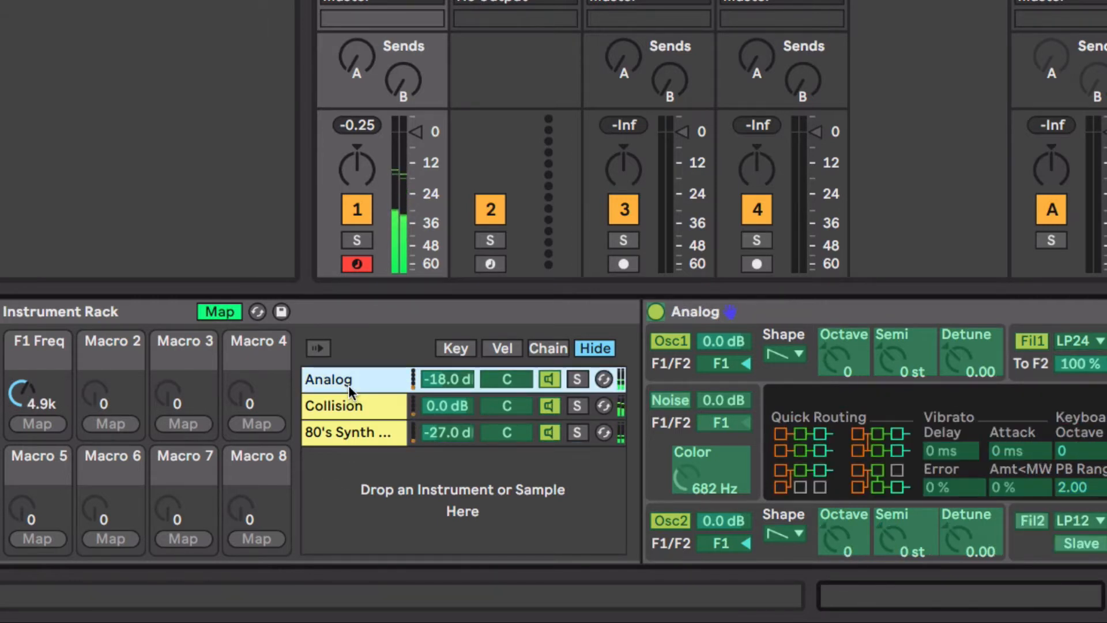
left_click(446, 378)
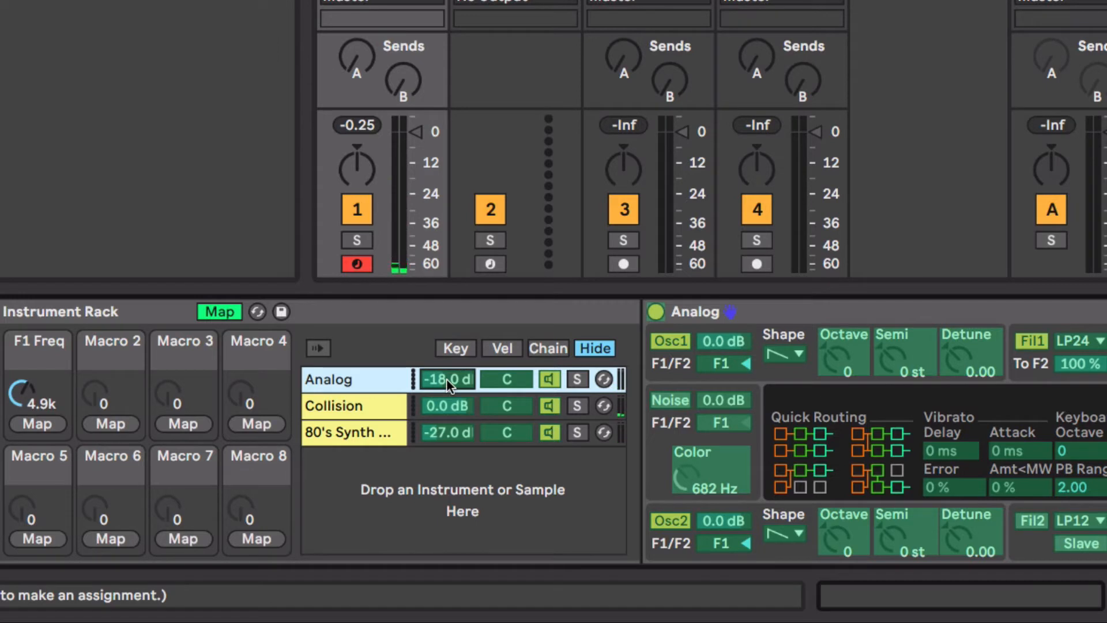
left_click(112, 422)
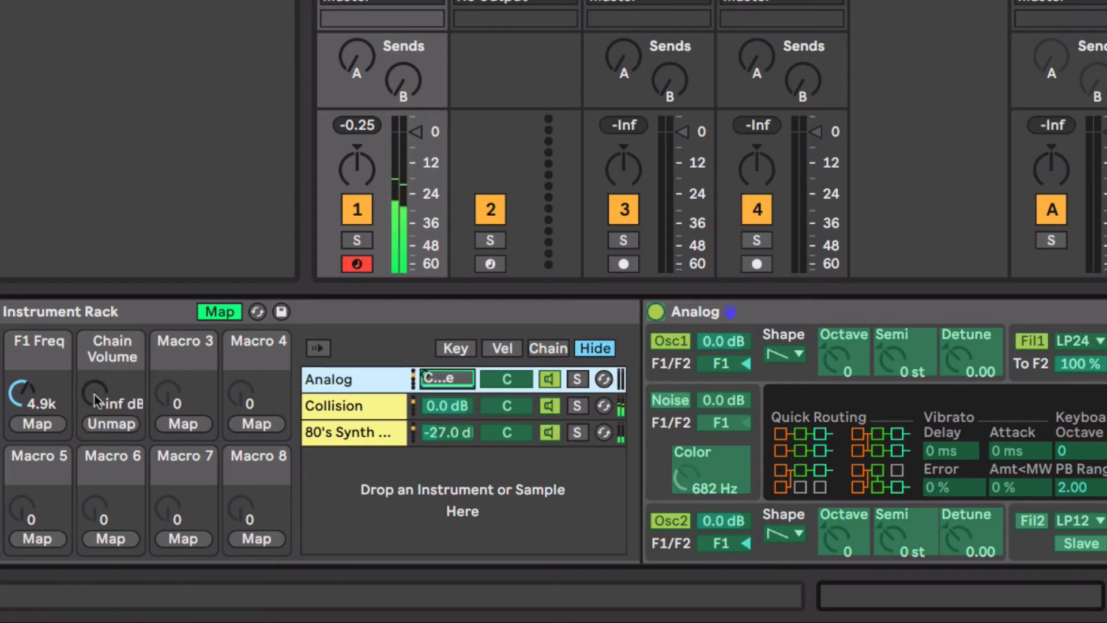
left_click_drag(94, 393, 94, 371)
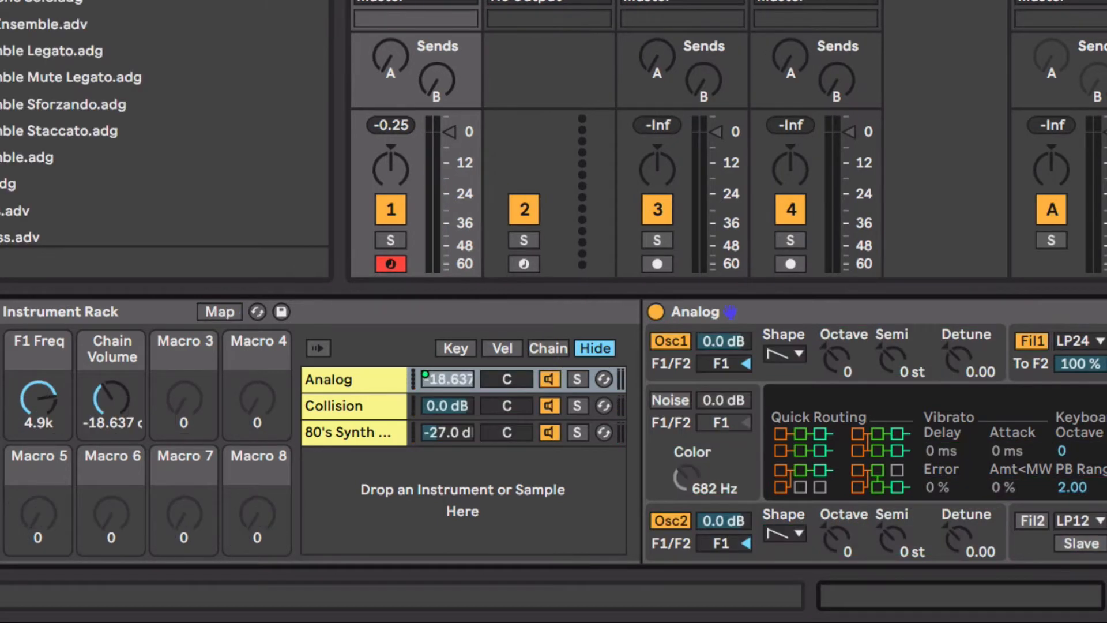
- Select the Analog, Collision and 80's Synth Brass chains in turn, returning to Analog
left_click(351, 385)
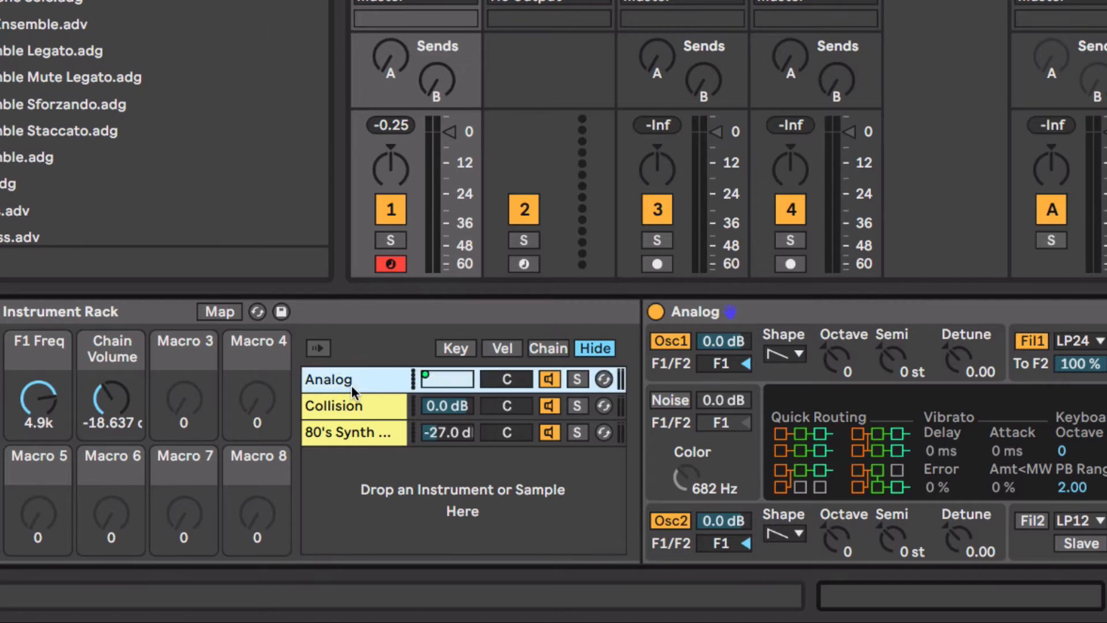
left_click(351, 406)
left_click(348, 428)
left_click(354, 384)
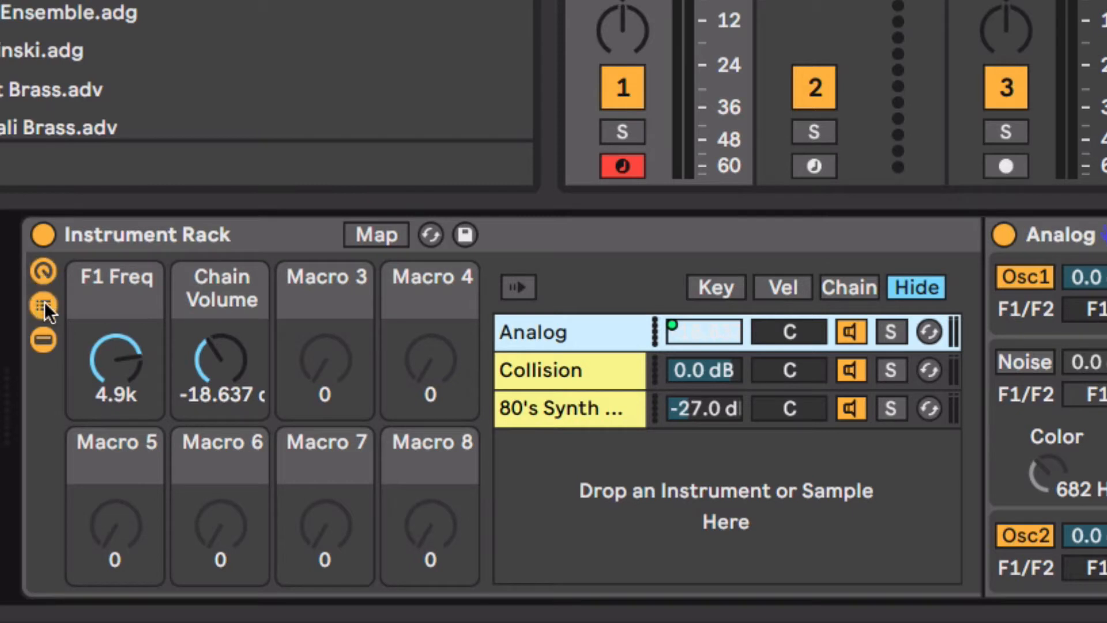
- Hide and reshow the rack's chain list and devices, and view the Analog, Collision and 80's Synth Brass devices
left_click(44, 302)
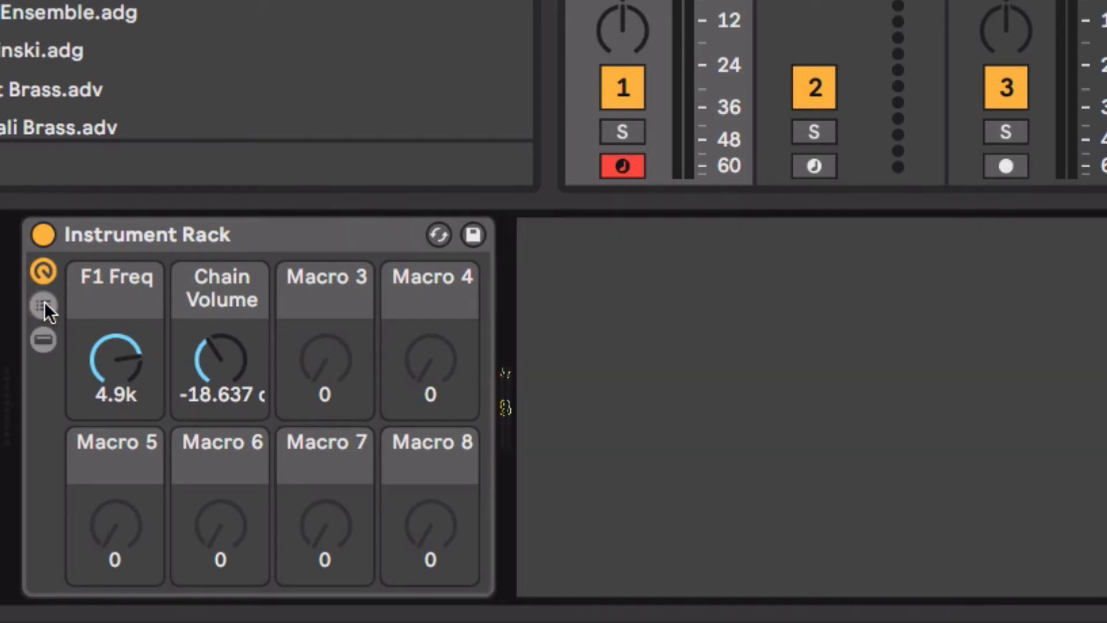
left_click(44, 338)
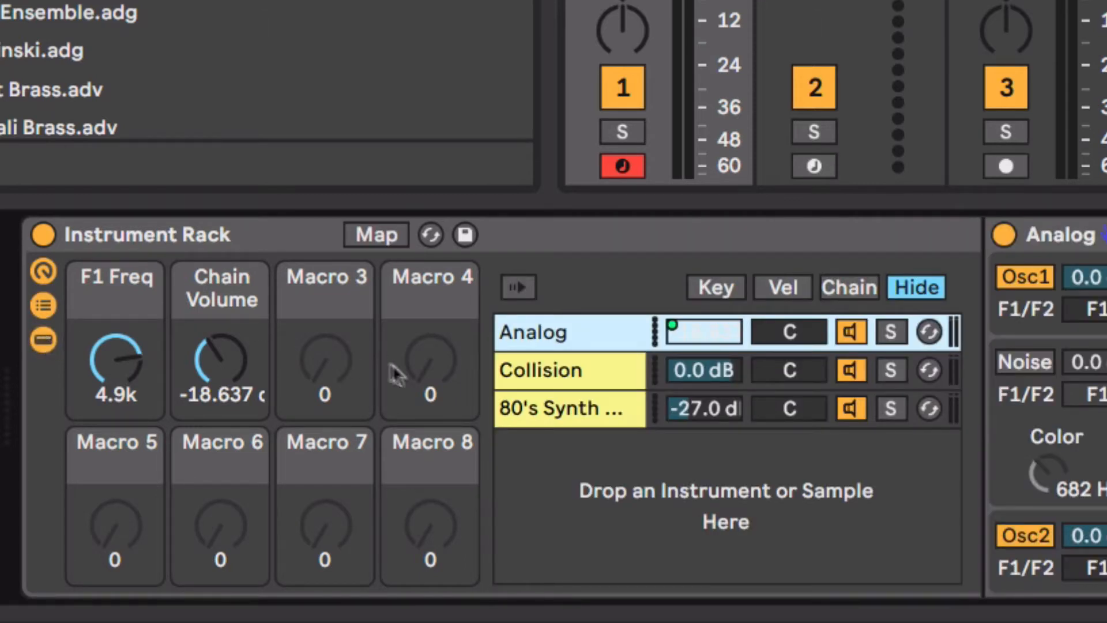
scroll(553, 407, "right", 8)
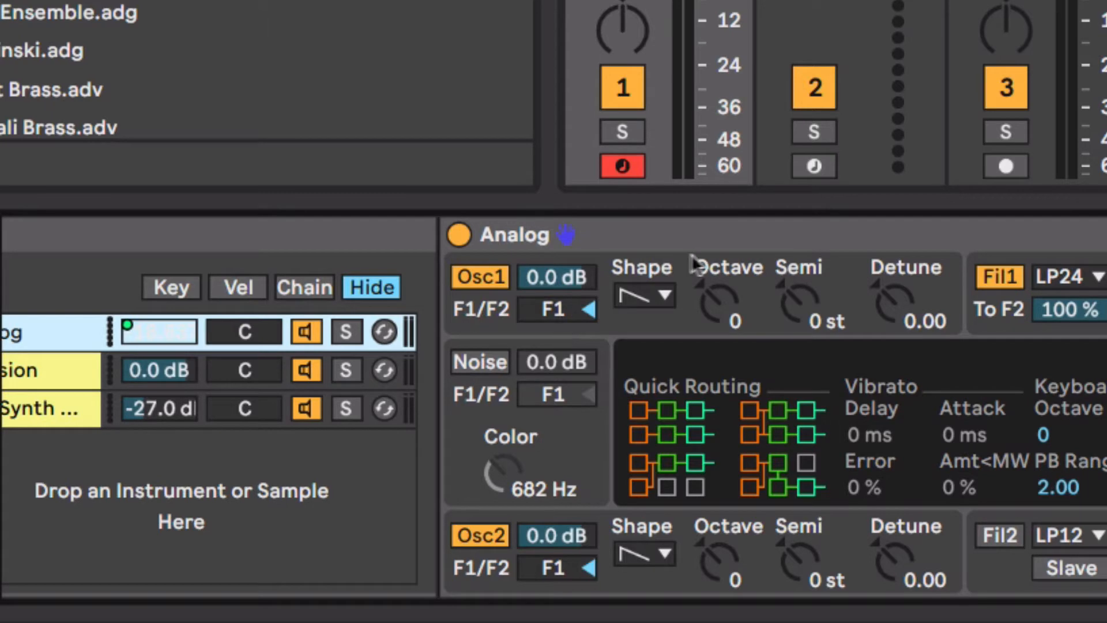
scroll(694, 255, "left", 8)
left_click(591, 372)
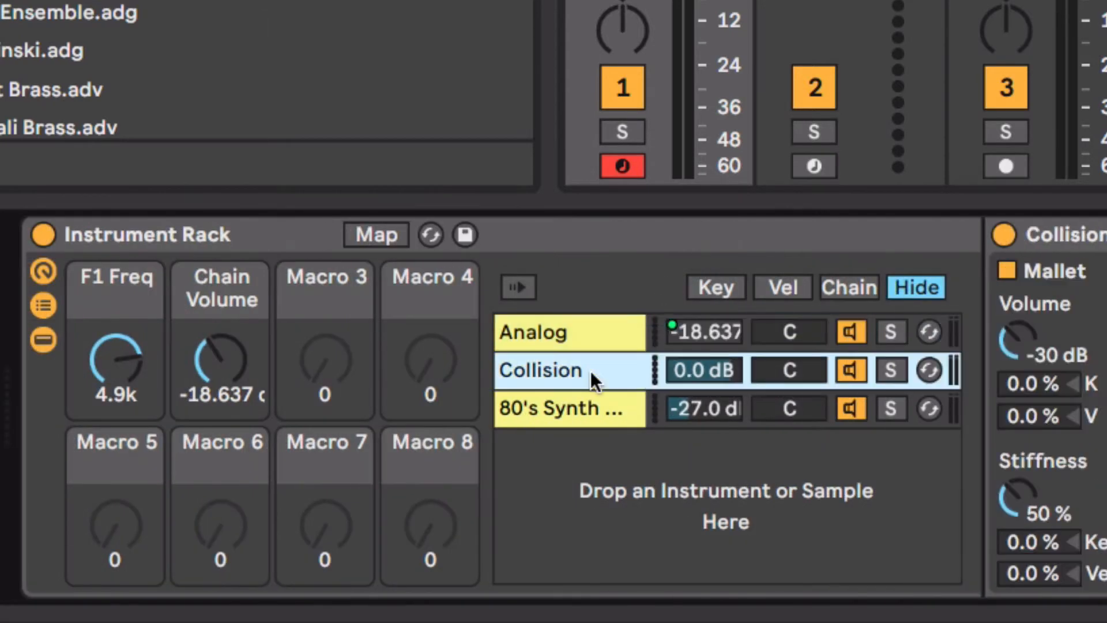
left_click(568, 408)
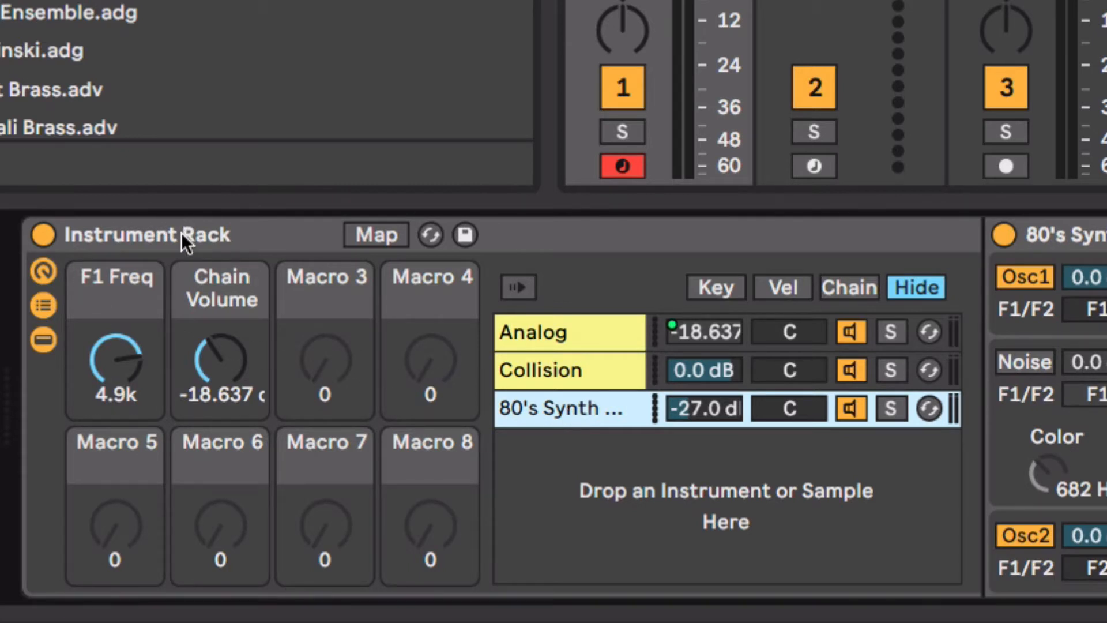
- Collapse the rack to its macro controls, and show its chain list again with the devices still hidden
left_click(44, 306)
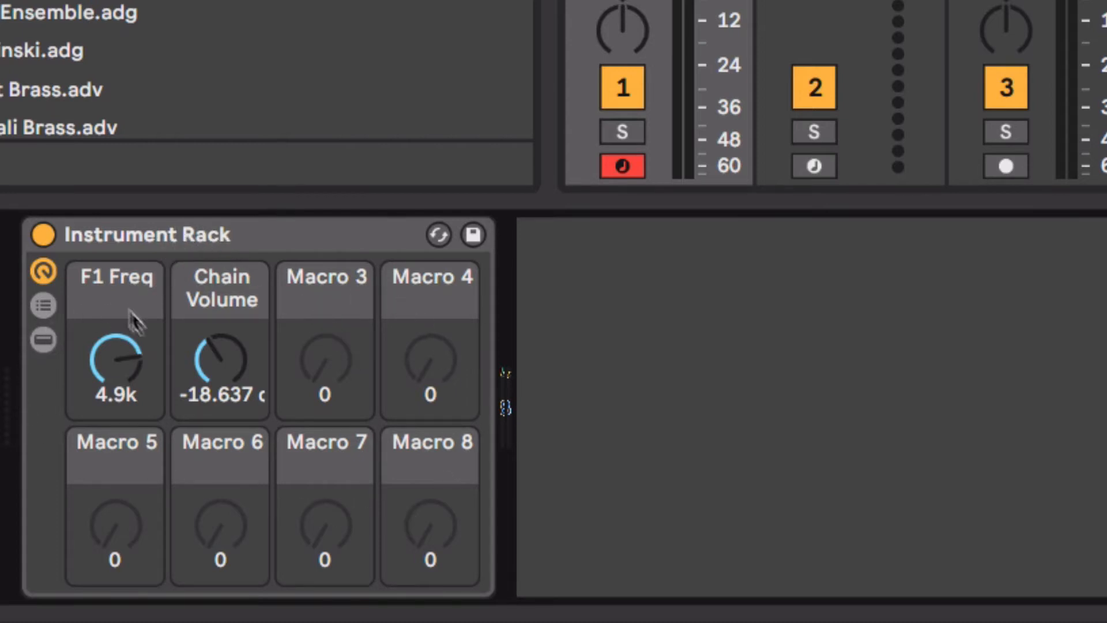
left_click(44, 234)
left_click(43, 305)
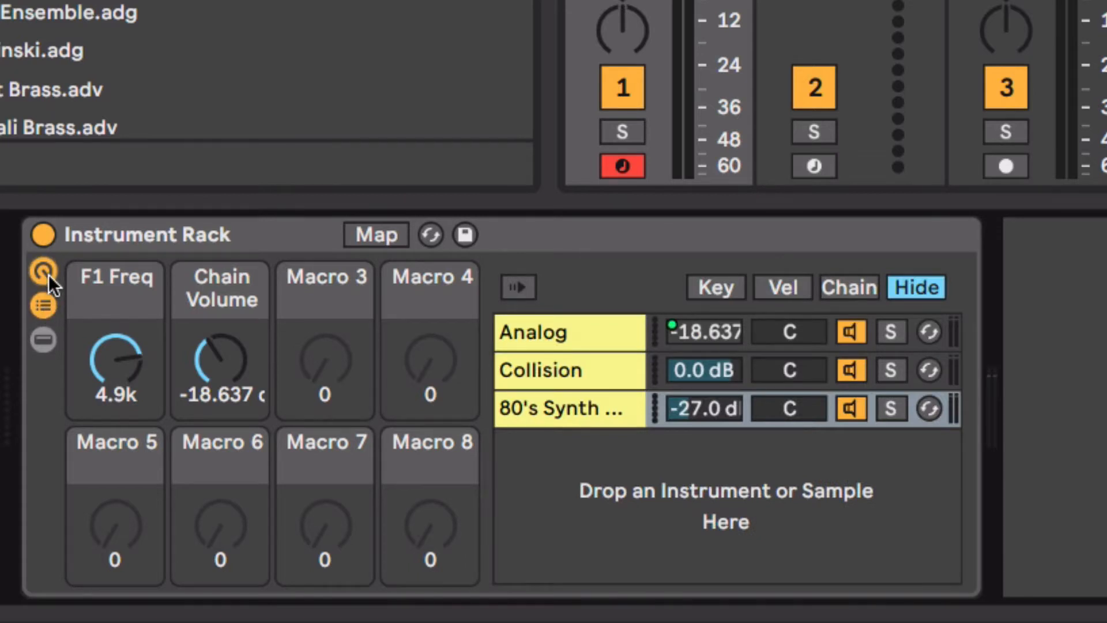
- Hide and reshow the Instrument Rack's macro controls, chain list and devices, ending with all three sections shown
left_click(48, 306)
left_click(43, 341)
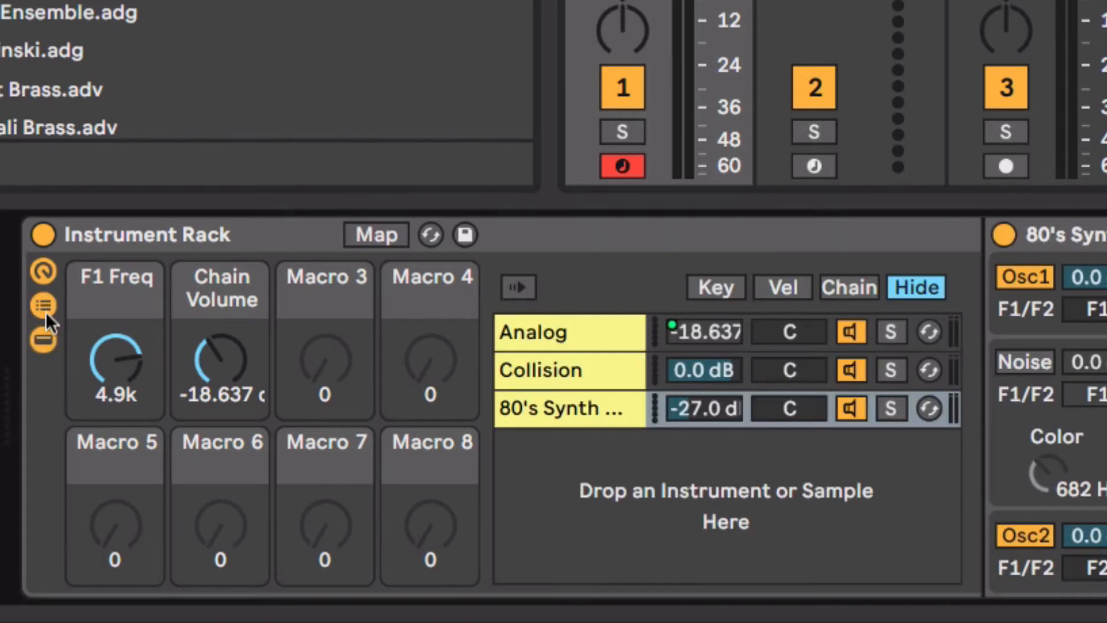
left_click(46, 311)
left_click(46, 337)
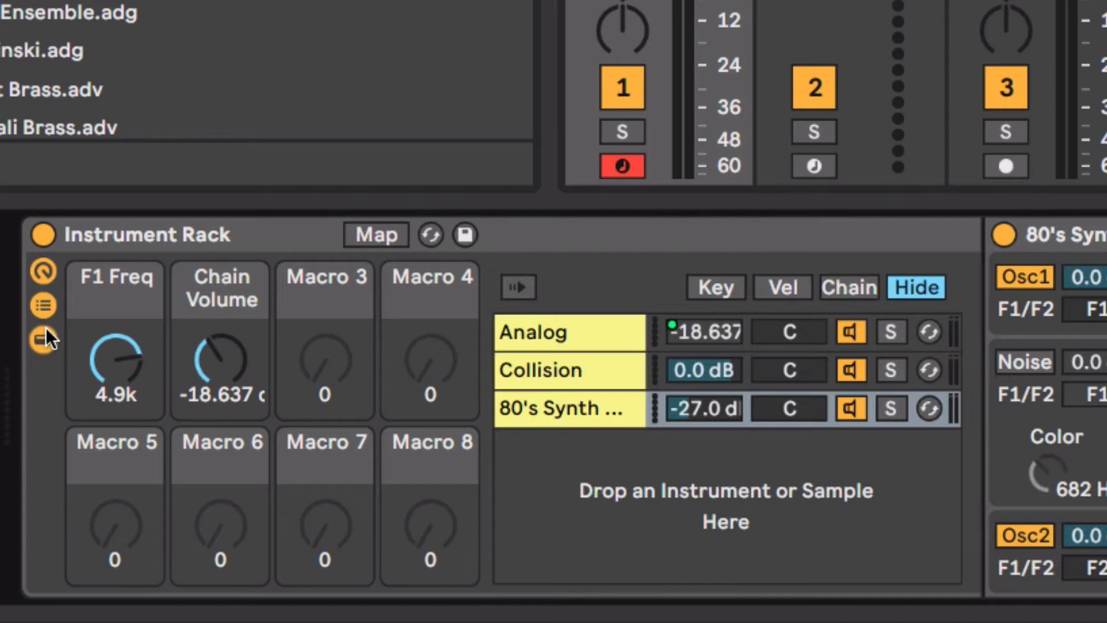
left_click(48, 267)
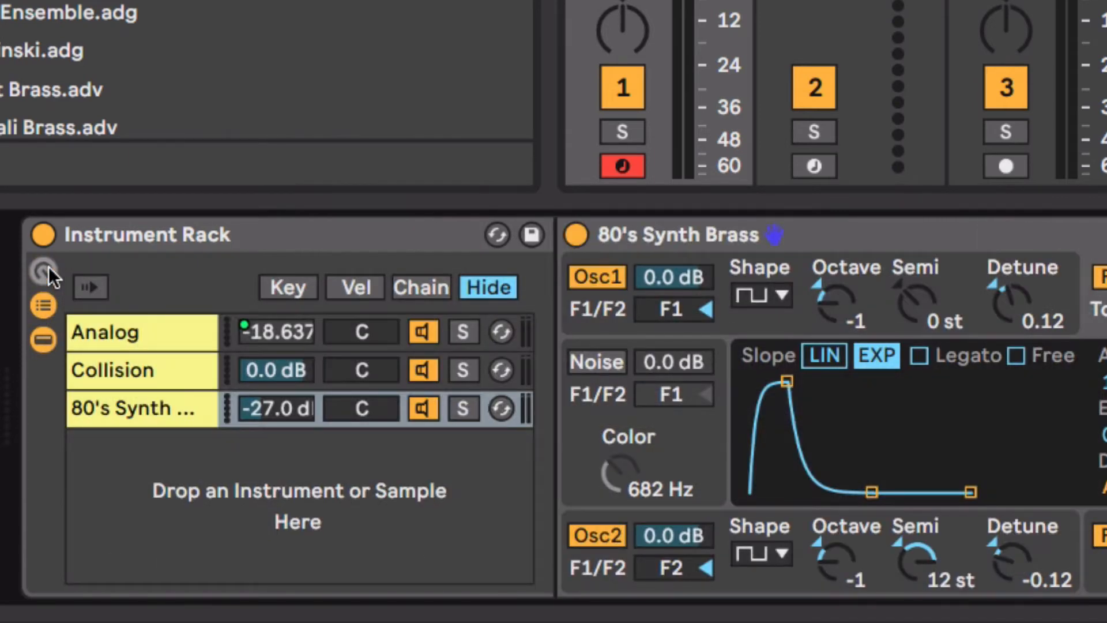
left_click(43, 302)
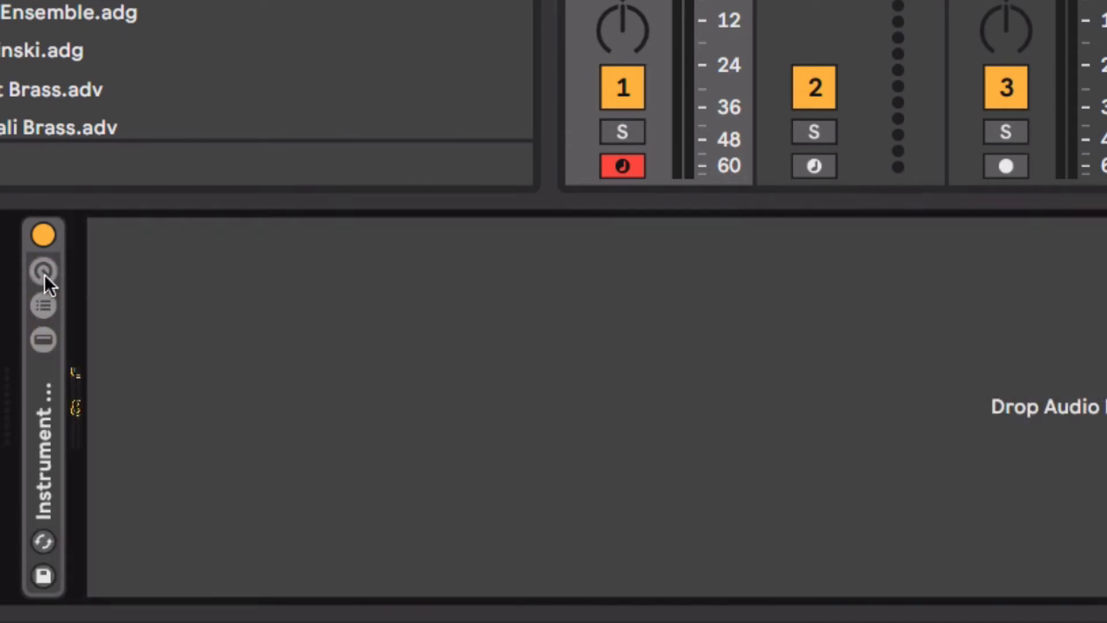
left_click(43, 273)
left_click(44, 301)
left_click(42, 338)
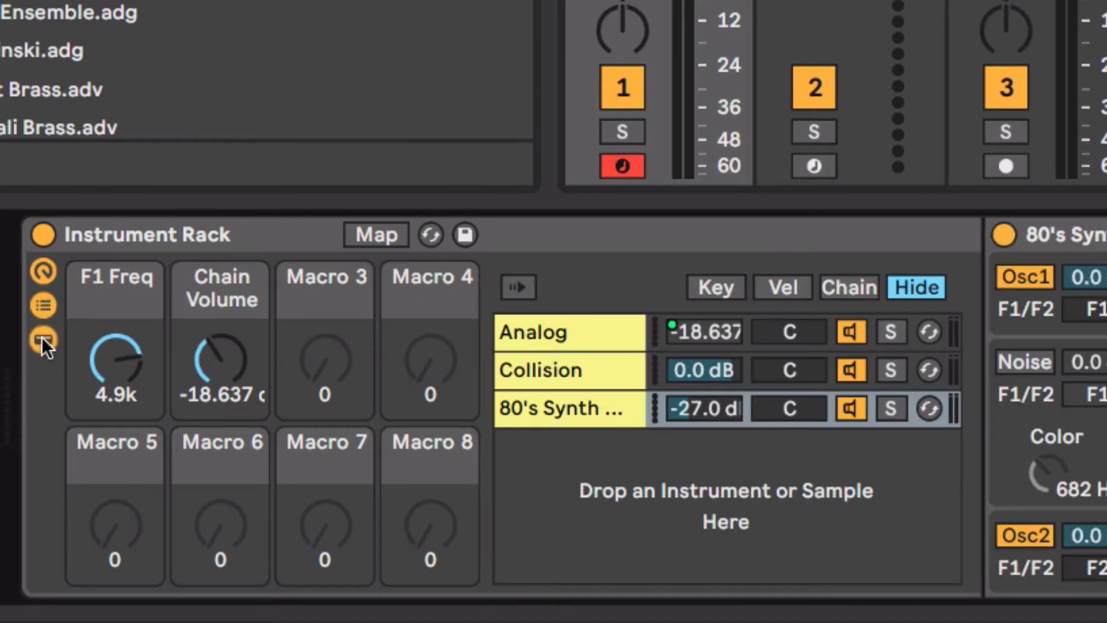
- Fold and unfold the entire Instrument Rack, leaving only its macro controls shown
double_click(220, 236)
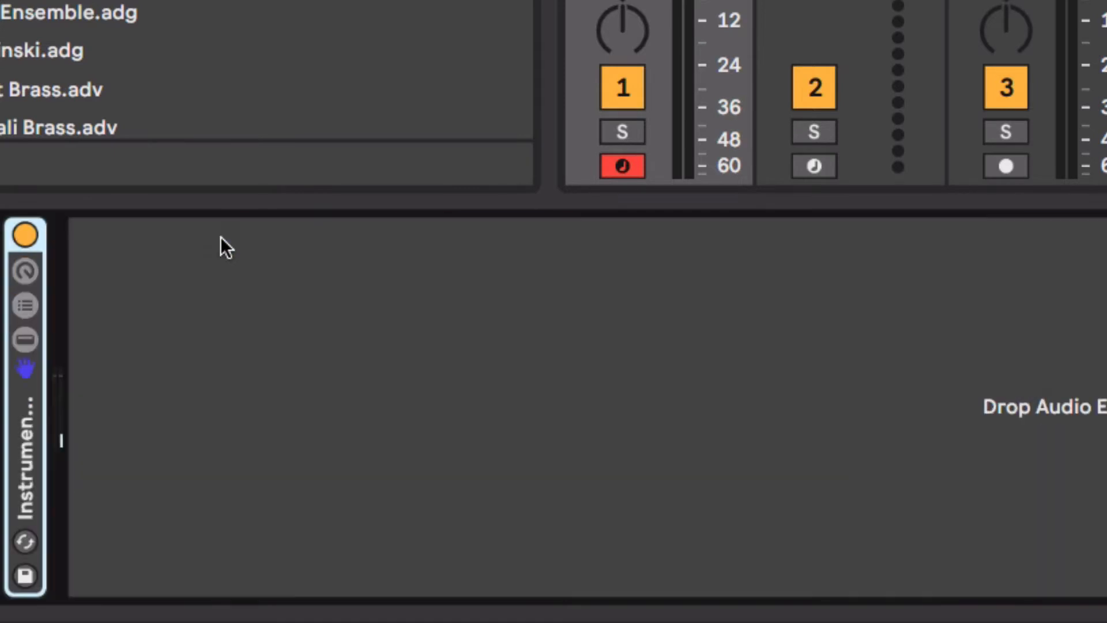
double_click(40, 242)
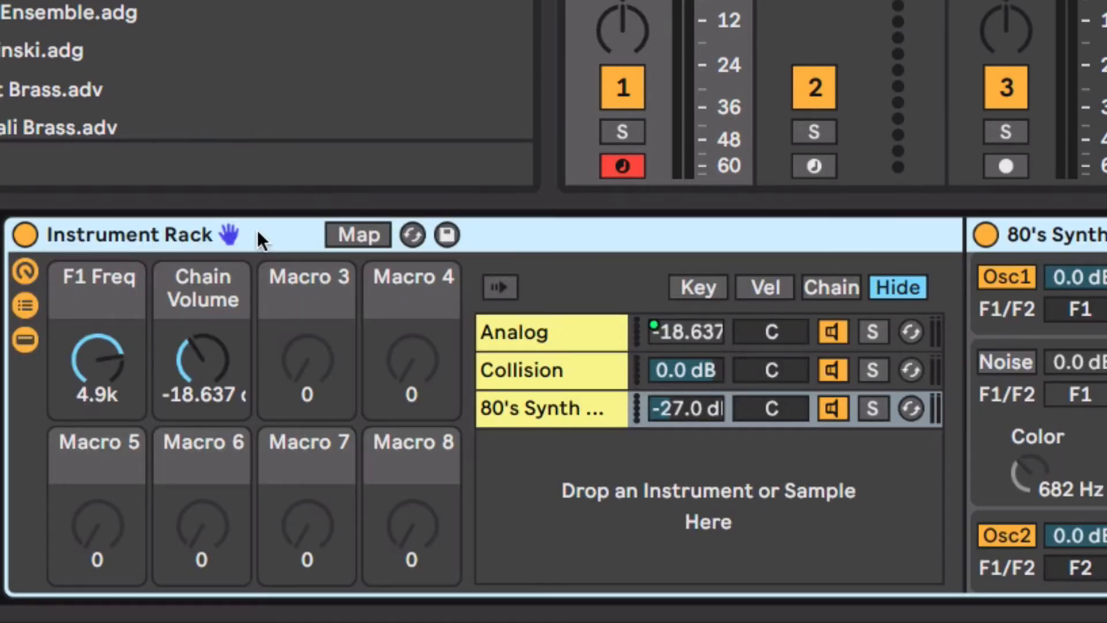
double_click(574, 235)
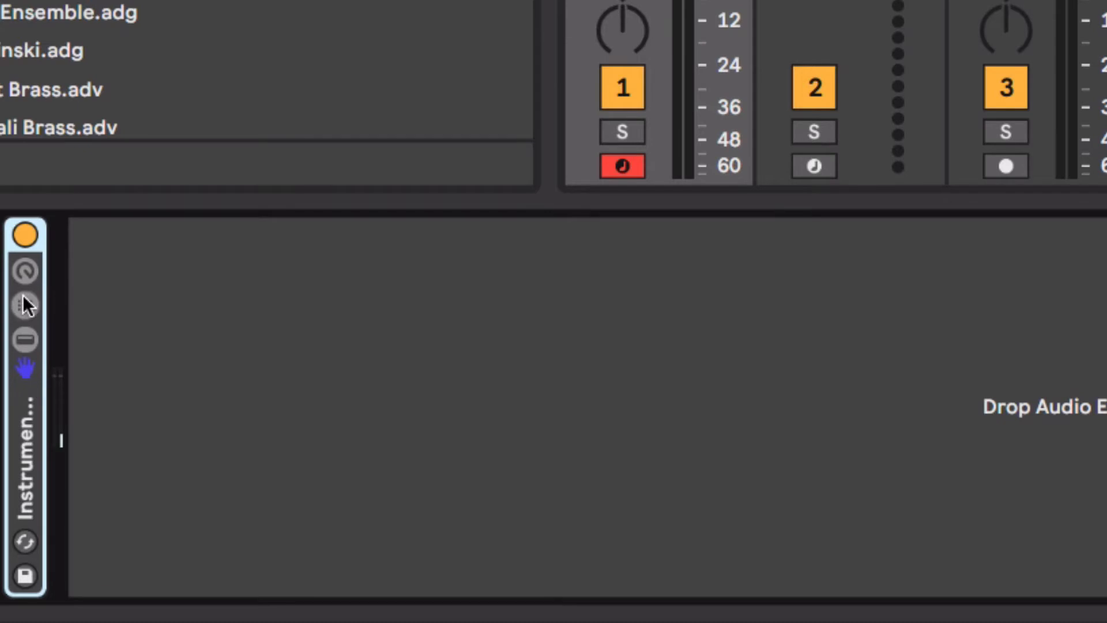
left_click(27, 273)
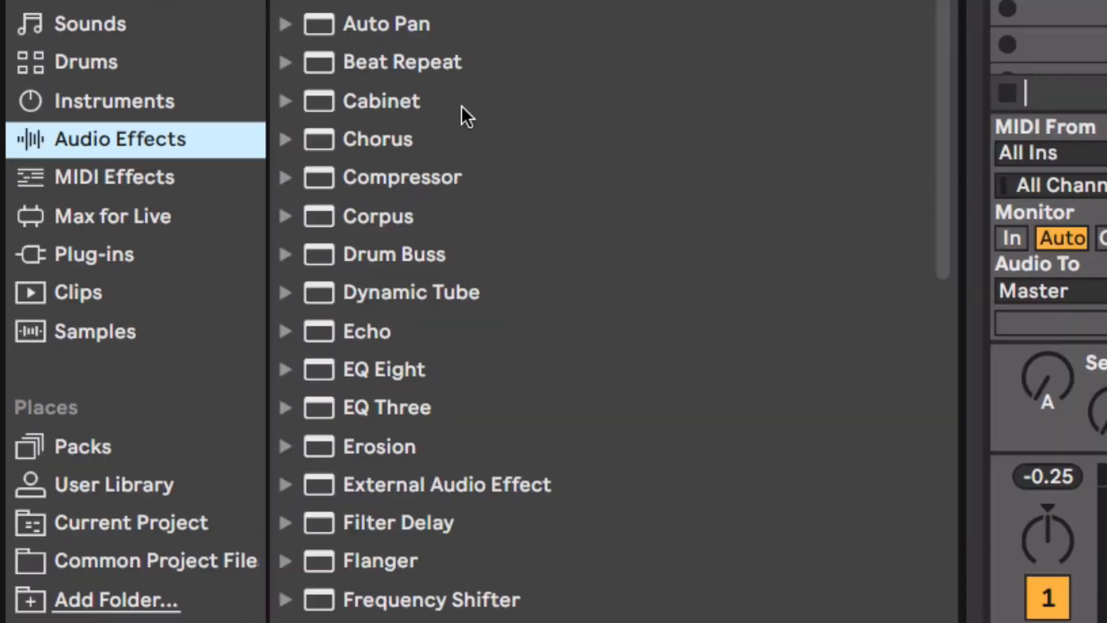
- Add an Audio Effect Rack after the Instrument Rack, and switch off the Collision chain in the instrument's chain list
left_click_drag(427, 3, 565, 274)
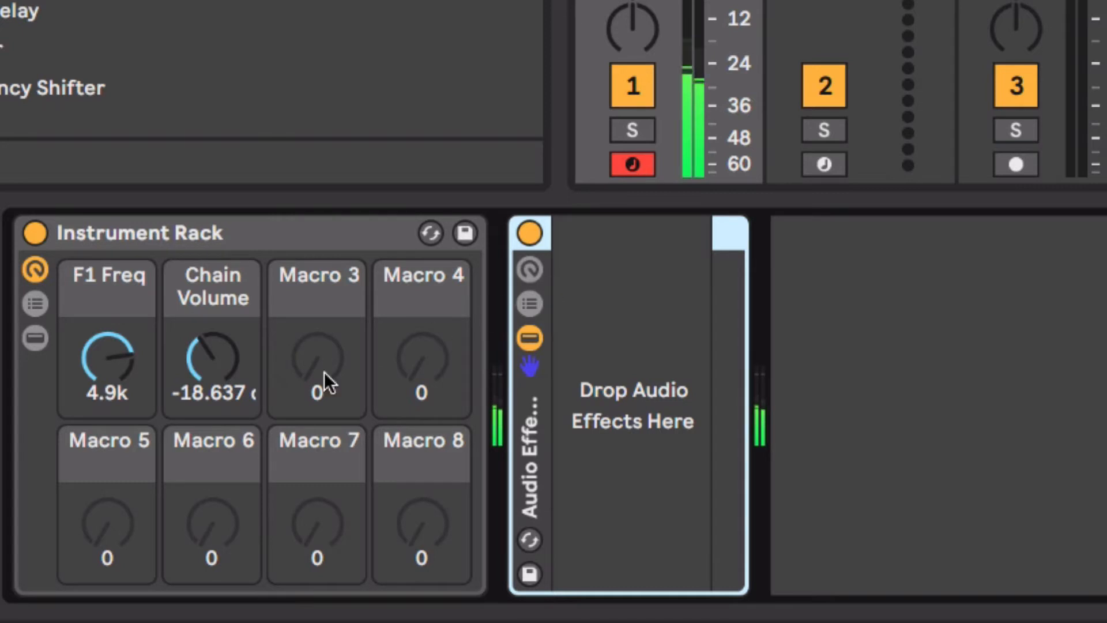
left_click(33, 302)
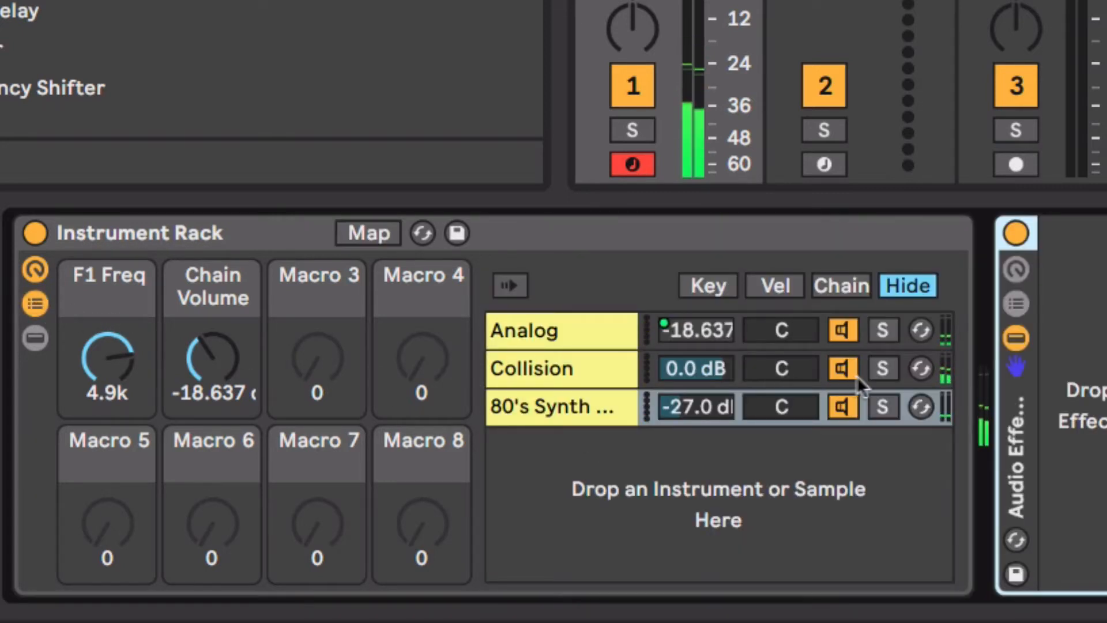
left_click(842, 369)
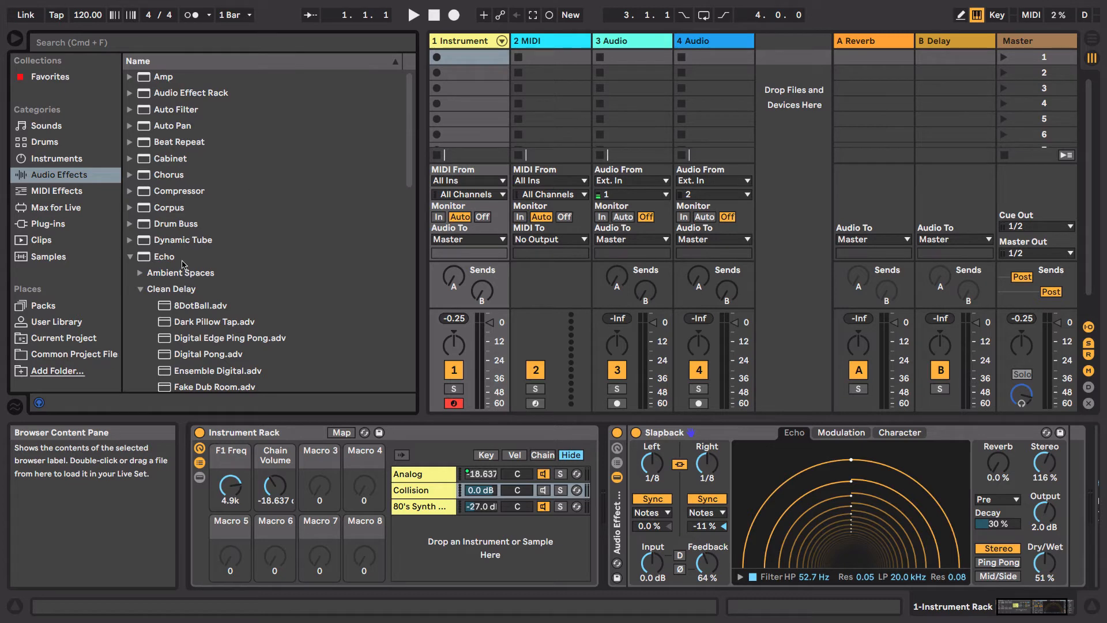
- Add a Reverb and an Auto Pan after the Slapback echo in the Audio Effect Rack, and adjust the Reverb's dry/wet mix
left_click(130, 256)
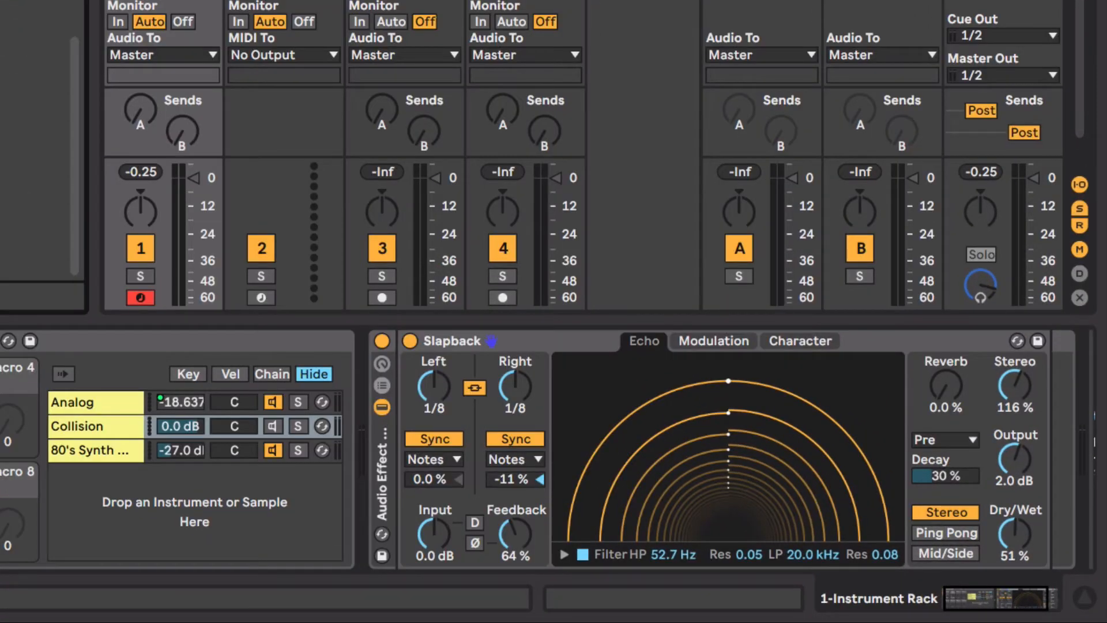
left_click(33, 99)
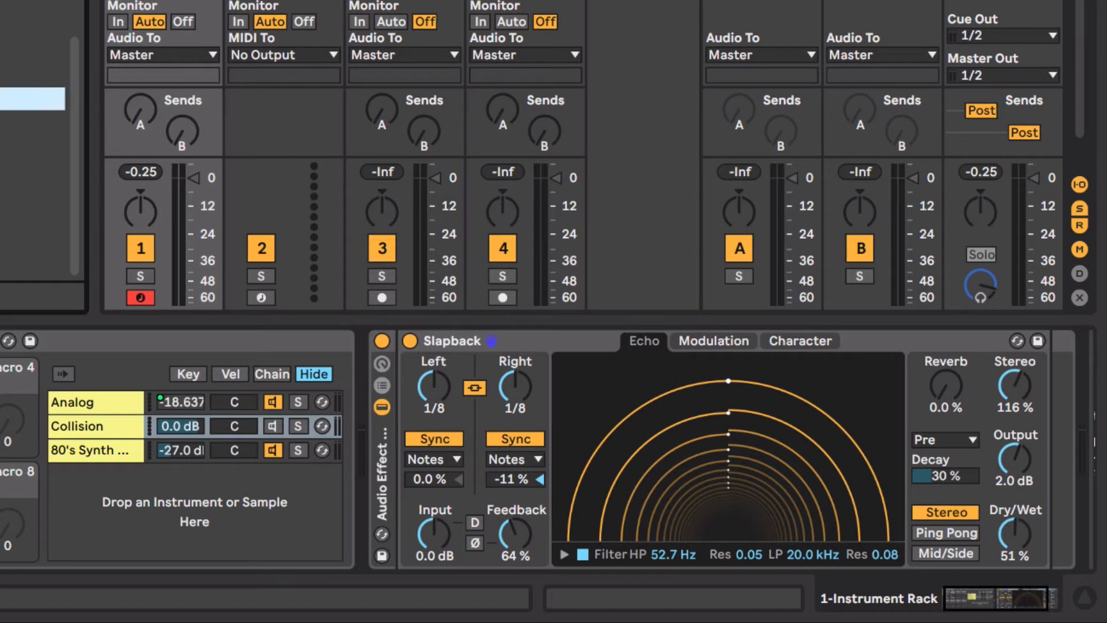
left_click_drag(32, 98, 845, 393)
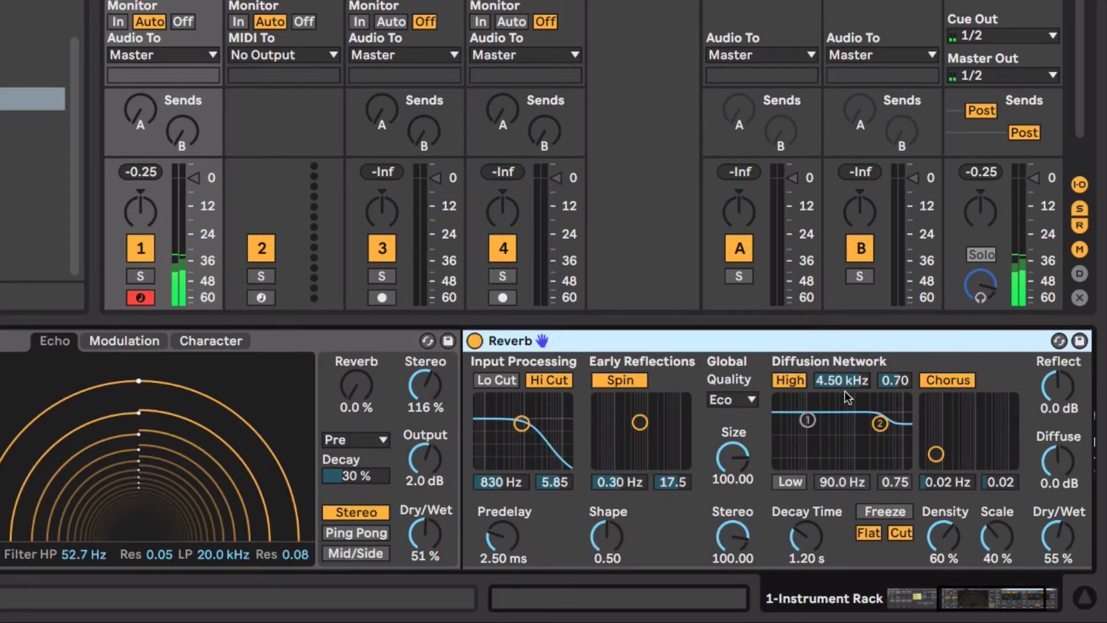
mouse_move(1051, 542)
left_mouse_down()
mouse_move(1050, 507)
mouse_move(1050, 586)
mouse_move(1050, 542)
left_mouse_up()
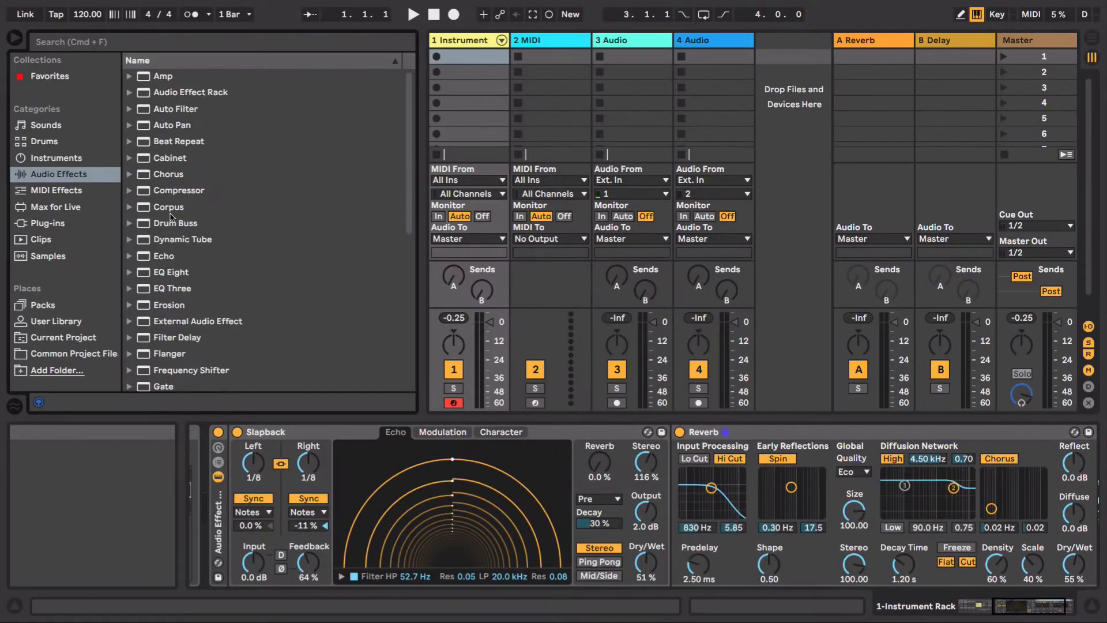
left_click(156, 124)
left_click_drag(145, 124, 977, 497)
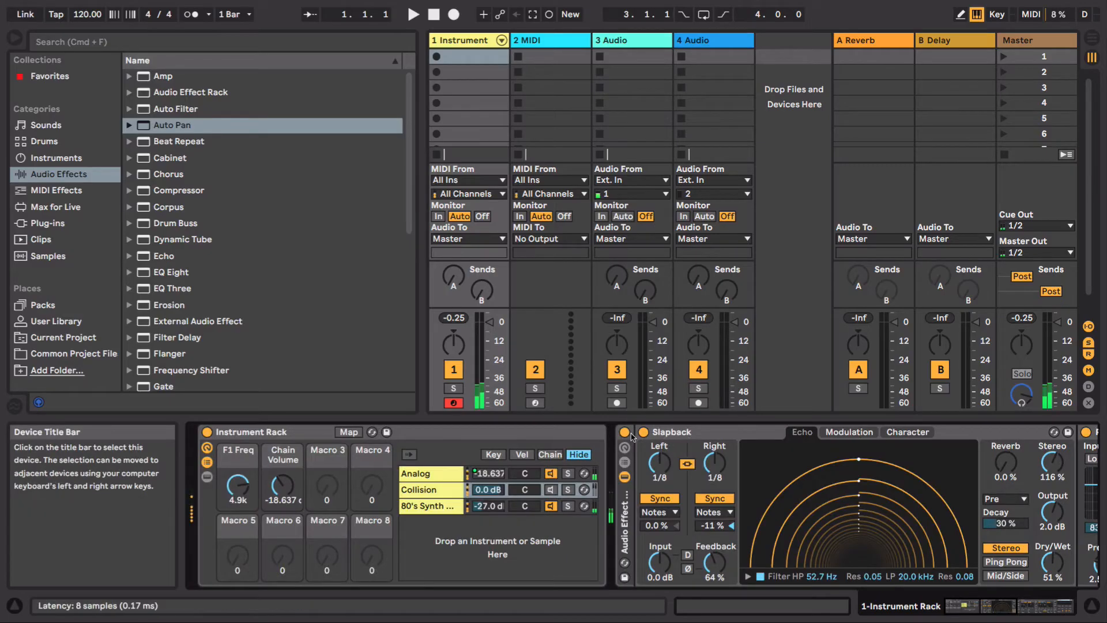
- Bypass the Audio Effect Rack, switch it back on and show its macro controls
left_click(628, 433)
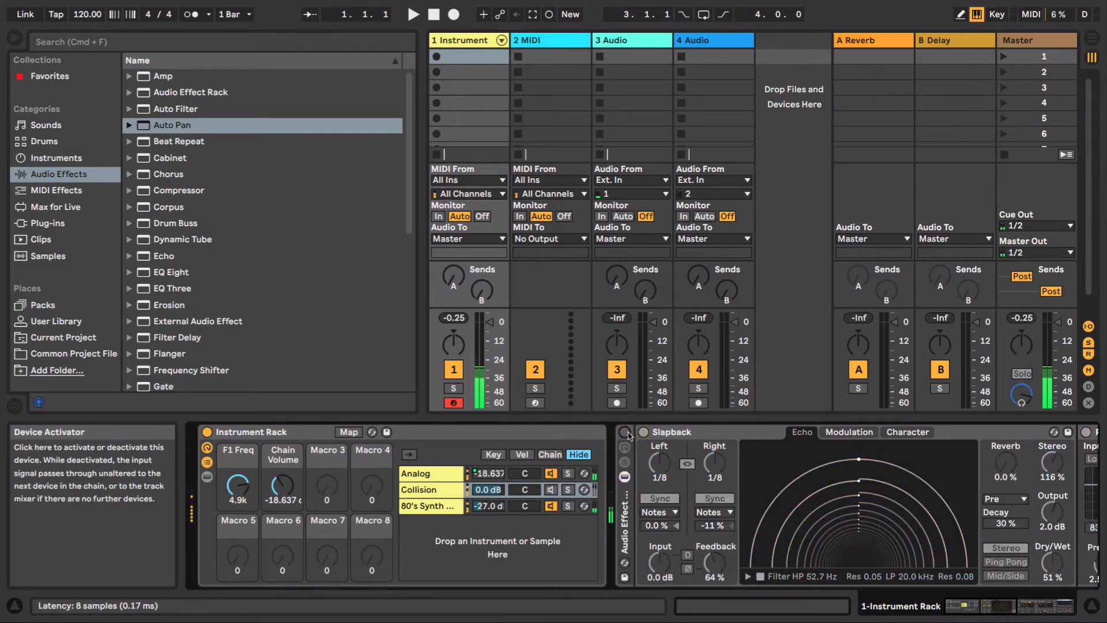
left_click(626, 433)
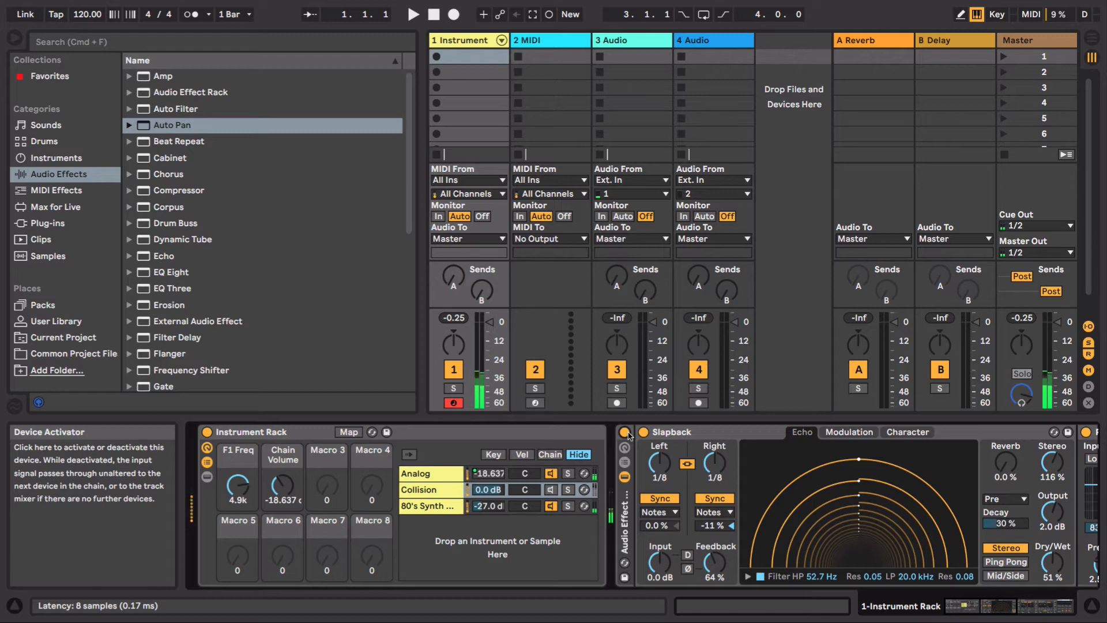
left_click(625, 448)
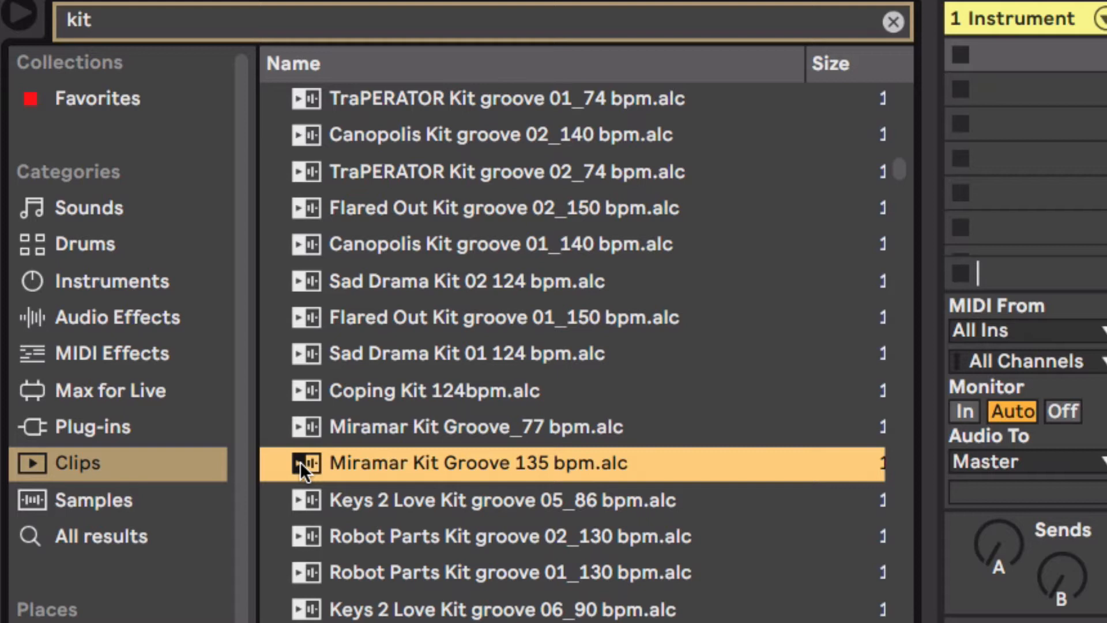
- Preview the clip Miramar Kit Groove 135 bpm.alc and add it to the set on a new track
key("Left")
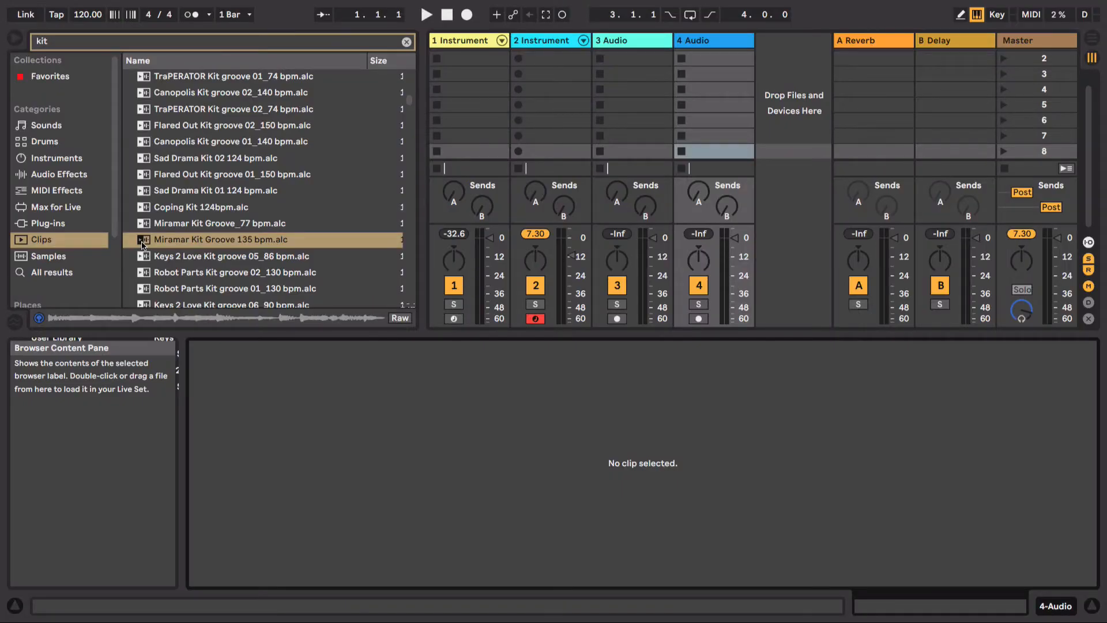
key("Right")
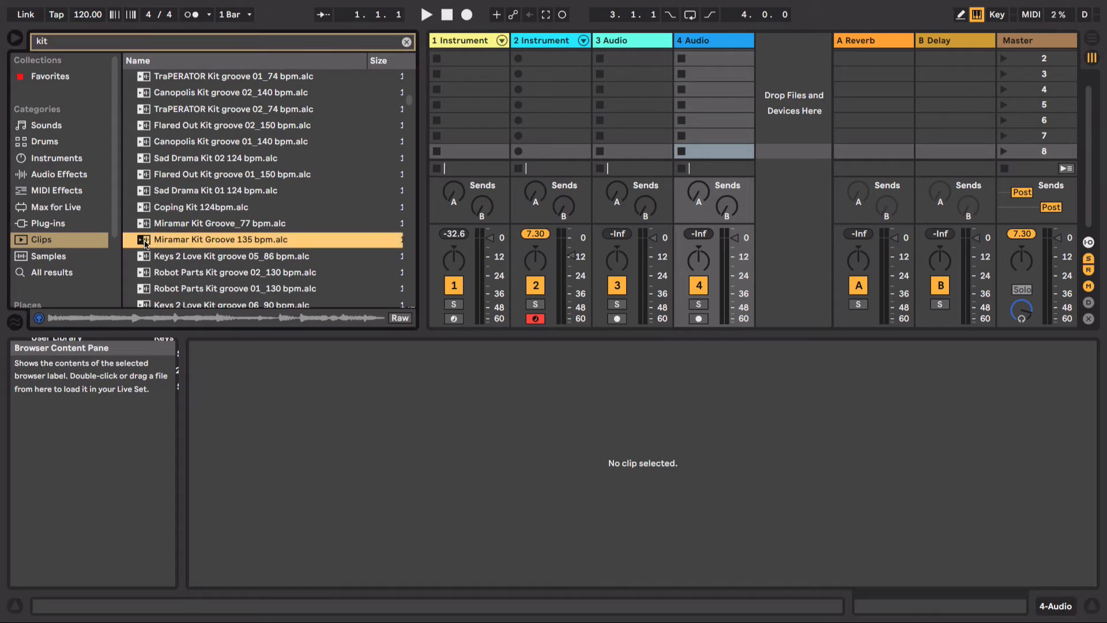
left_click_drag(146, 245, 771, 119)
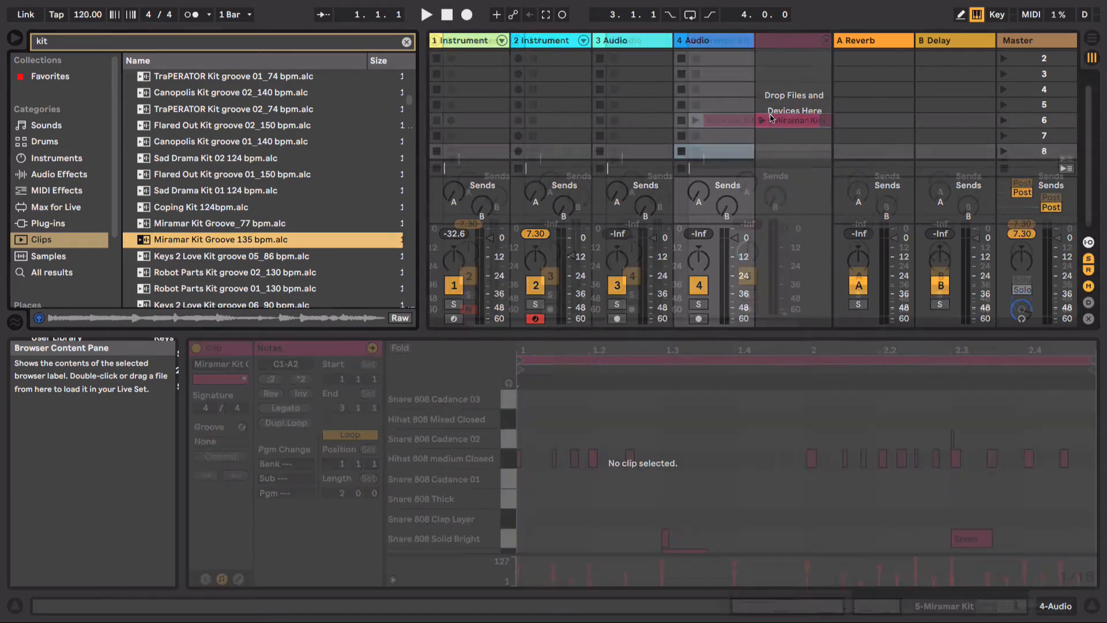
- Delete the empty 3 Audio and 4 Audio tracks
left_click(588, 39)
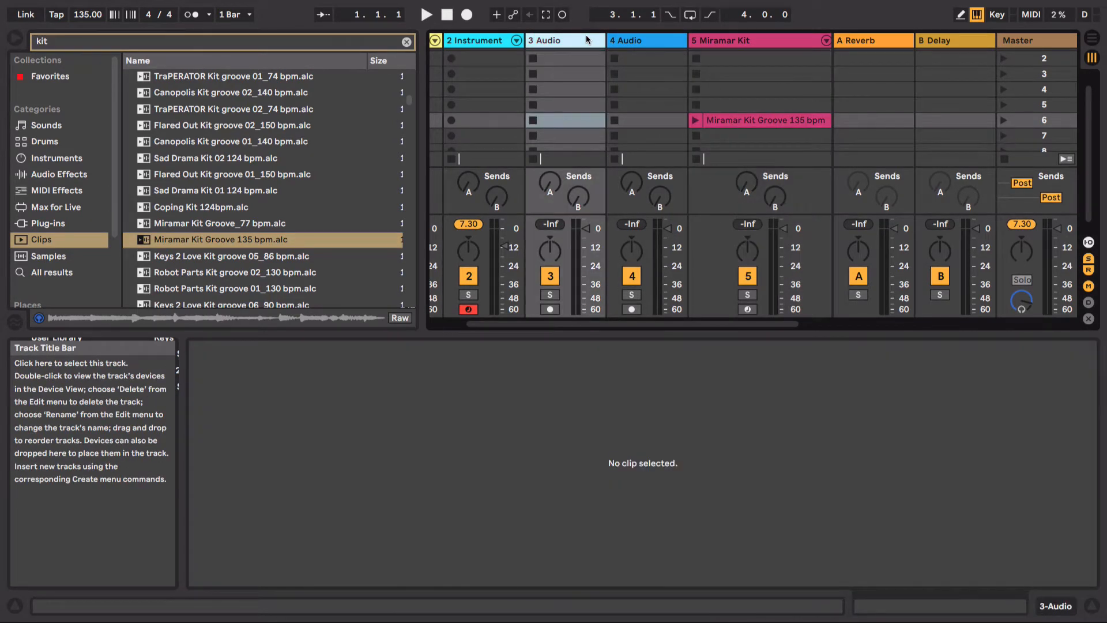
key("Delete")
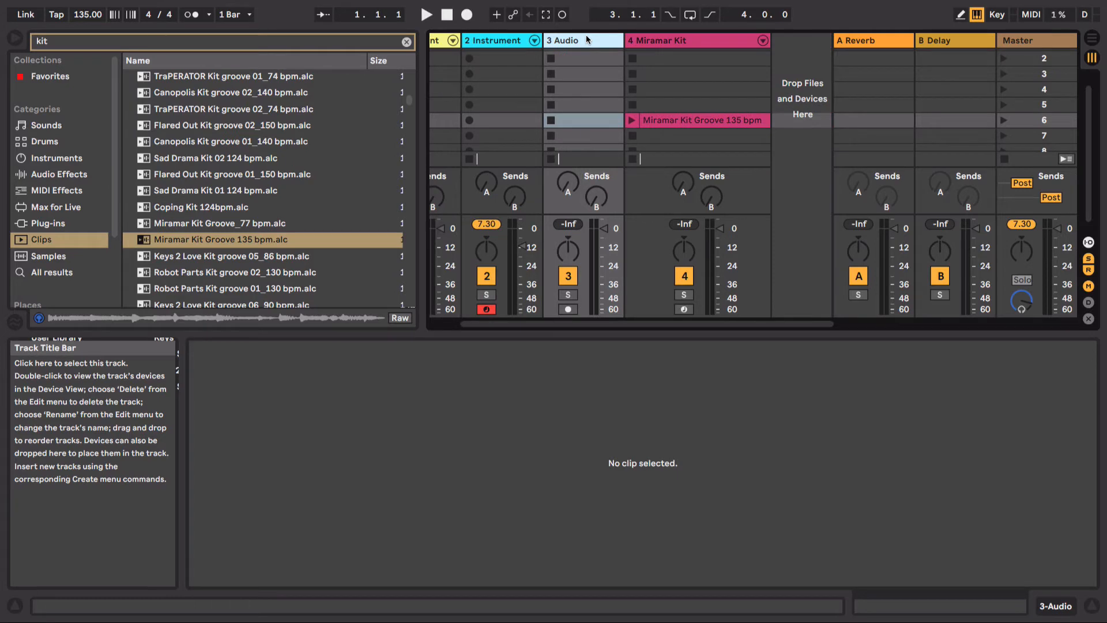
key("Delete")
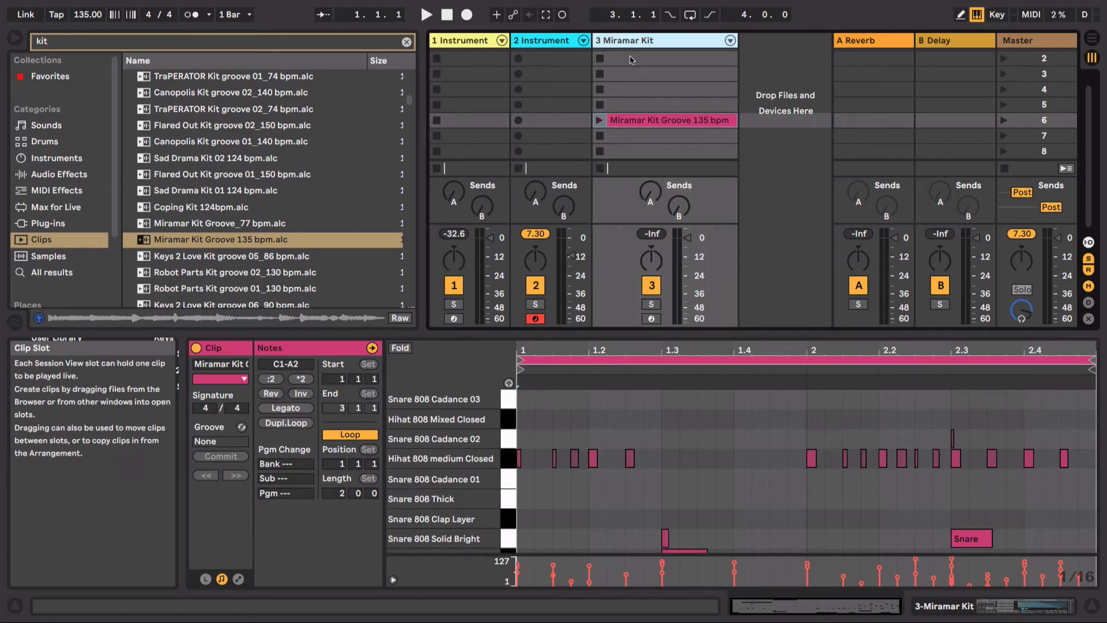
- Move the Miramar Kit Groove 135 bpm clip to the first slot of its track and launch it
left_click_drag(631, 124, 627, 59)
scroll(625, 84, "up", 1)
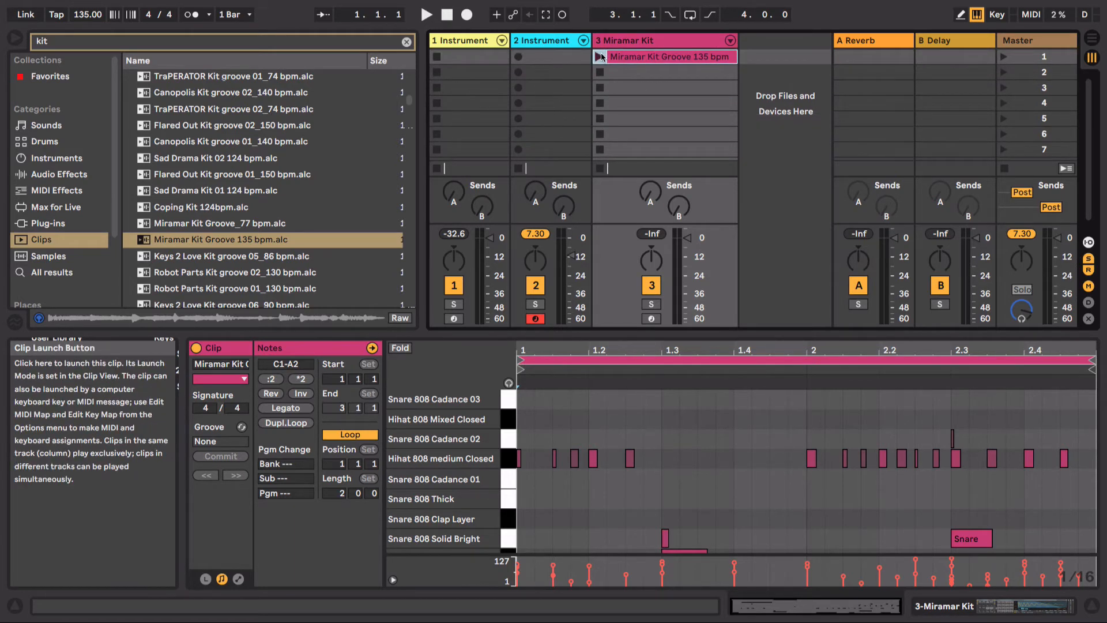
left_click(600, 56)
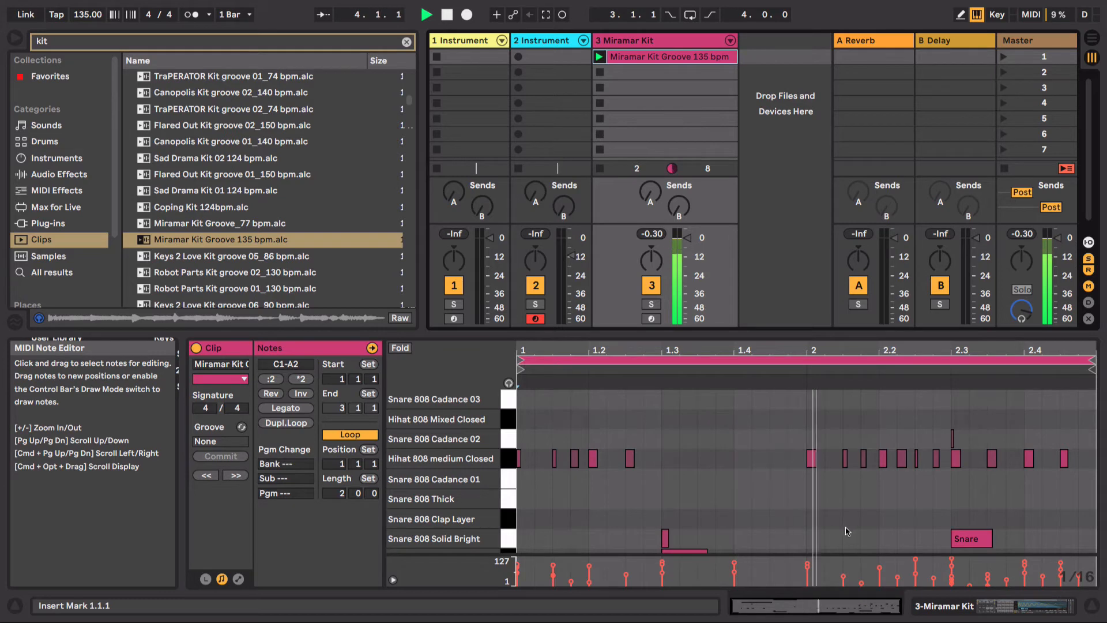
- Examine the drum and synth notes of the Miramar Kit Groove clip in the note editor
scroll(846, 531, "down", 2)
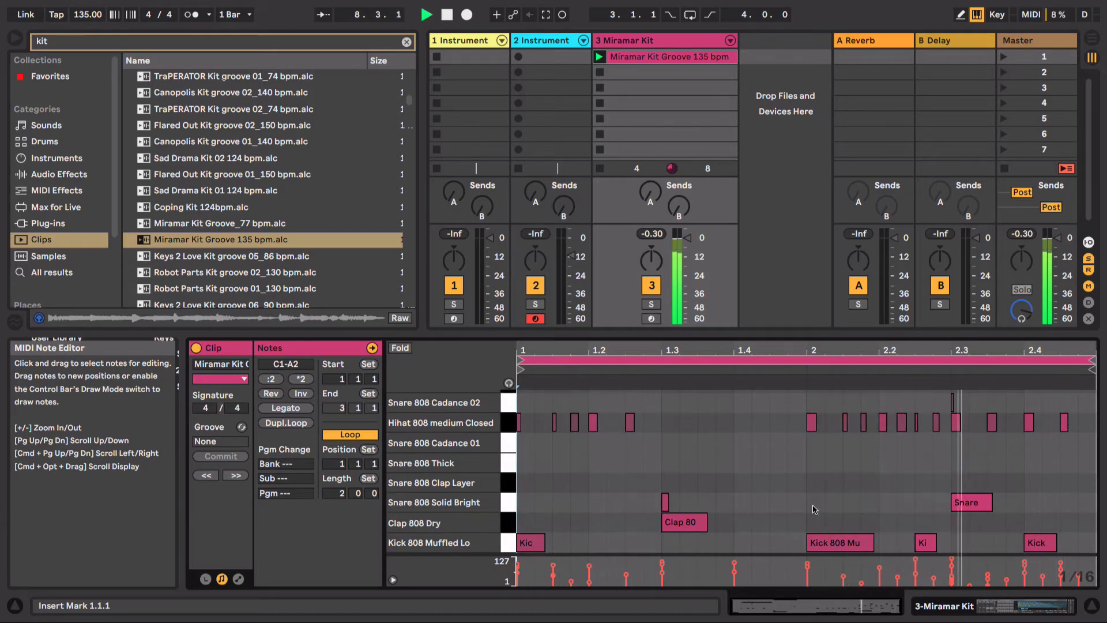
scroll(814, 509, "up", 3)
scroll(814, 510, "up", 3)
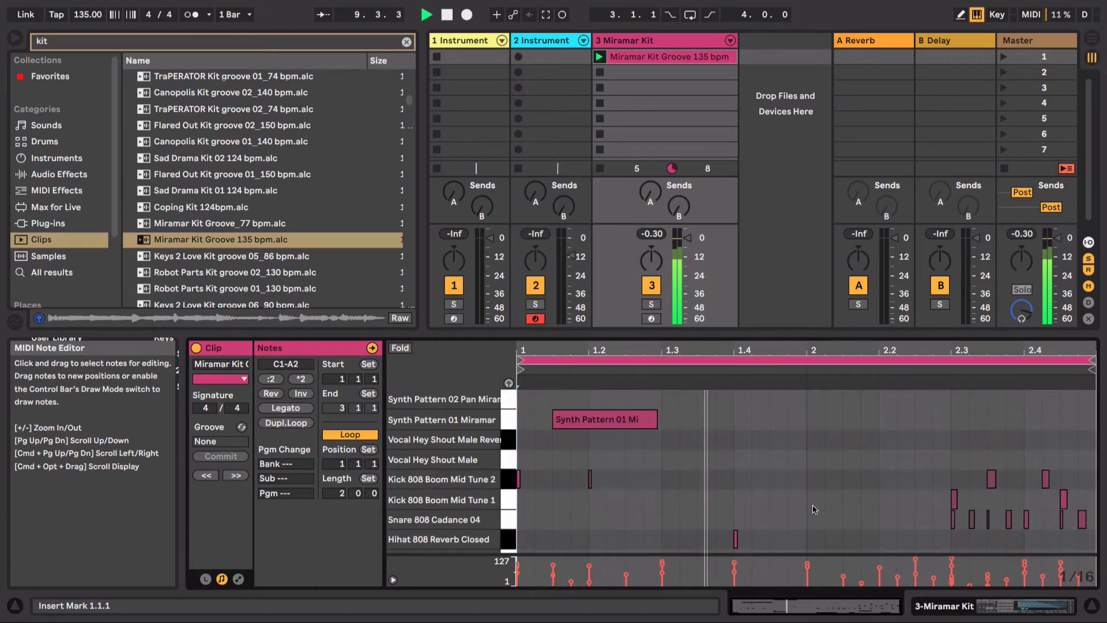
scroll(814, 509, "down", 5)
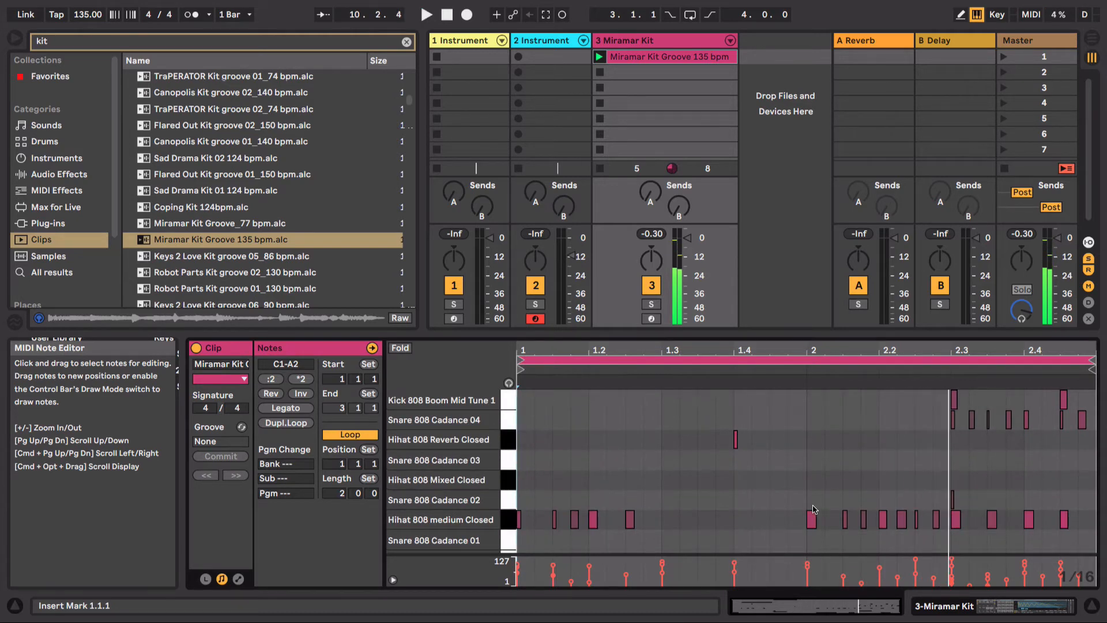
scroll(814, 510, "up", 5)
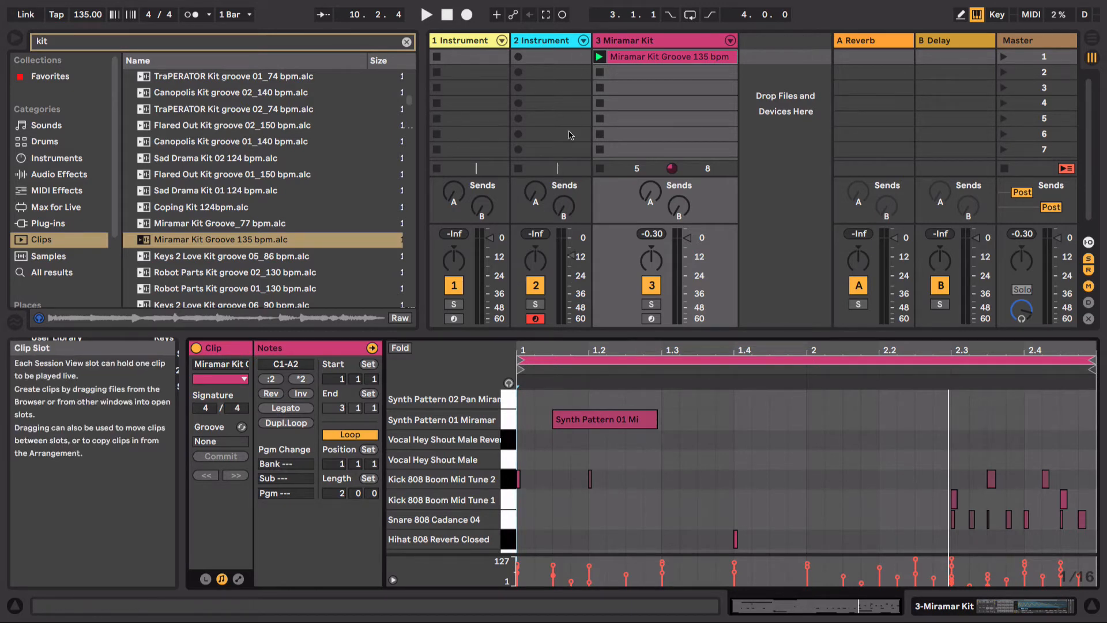
- Stop the Miramar Kit track's clip and select the first clip slot of the 2 Instrument track
left_click(598, 74)
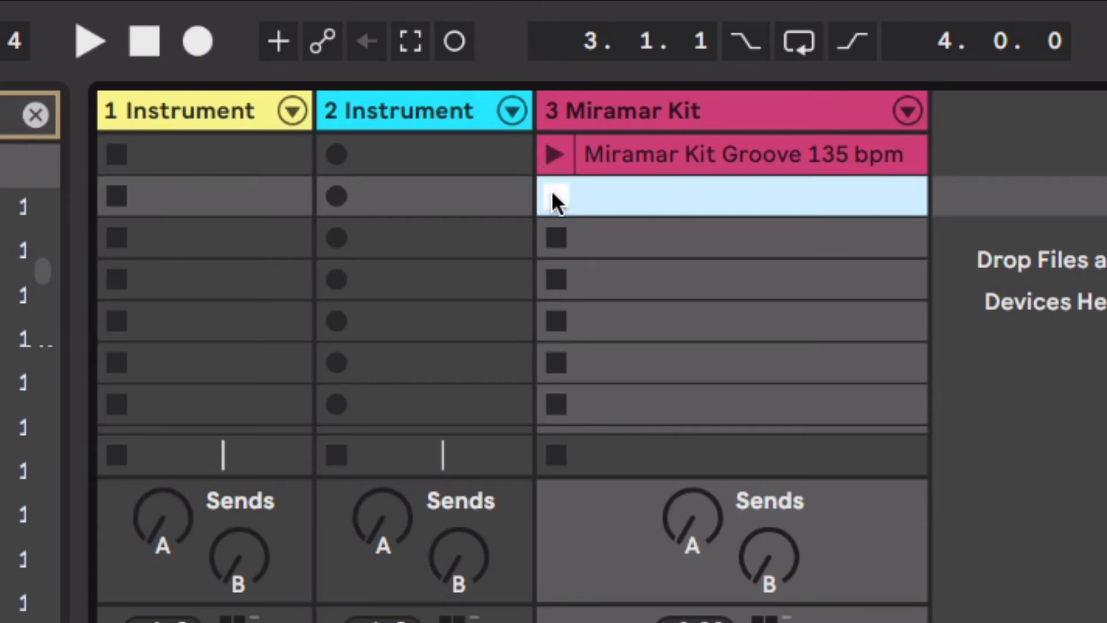
left_click(360, 151)
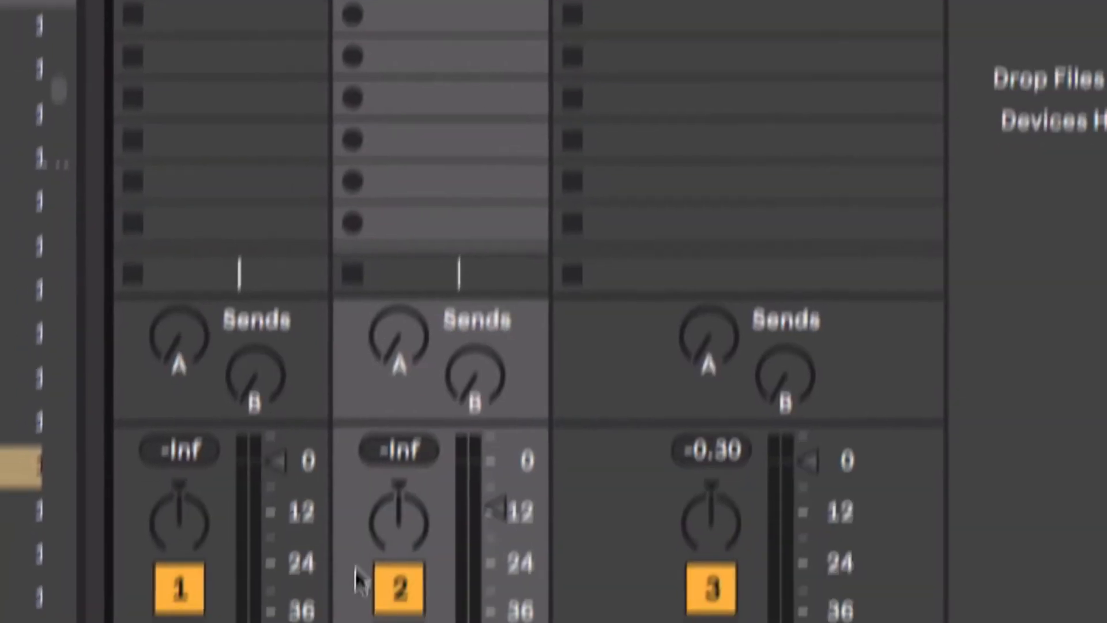
left_click(410, 566)
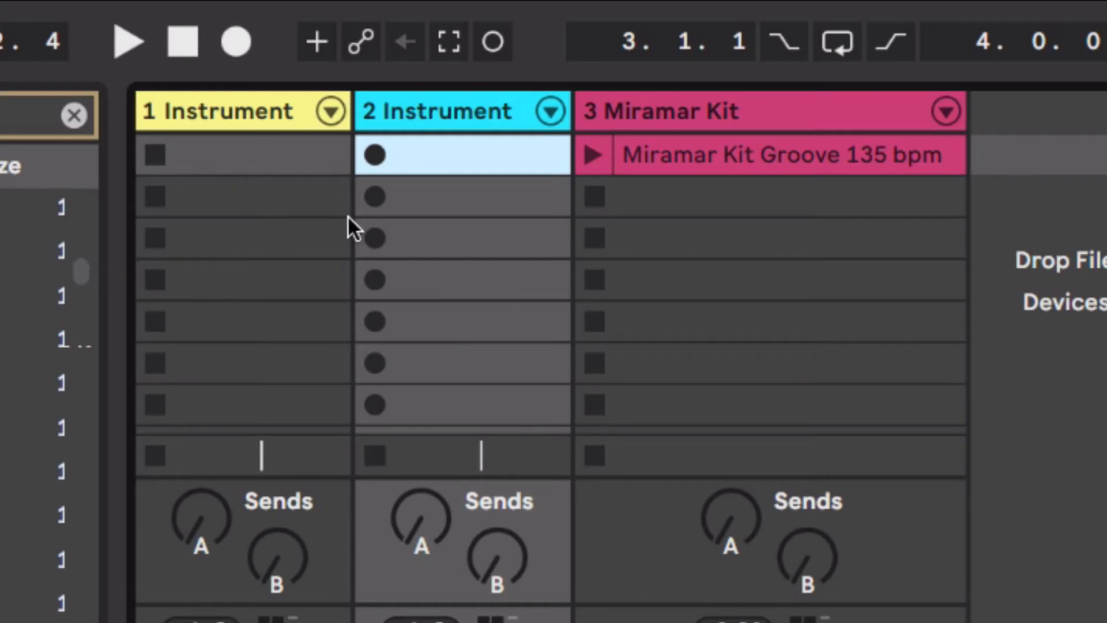
- Raise the Chain Volume macro of the Instrument Rack on the 1 Instrument track
left_click(230, 159)
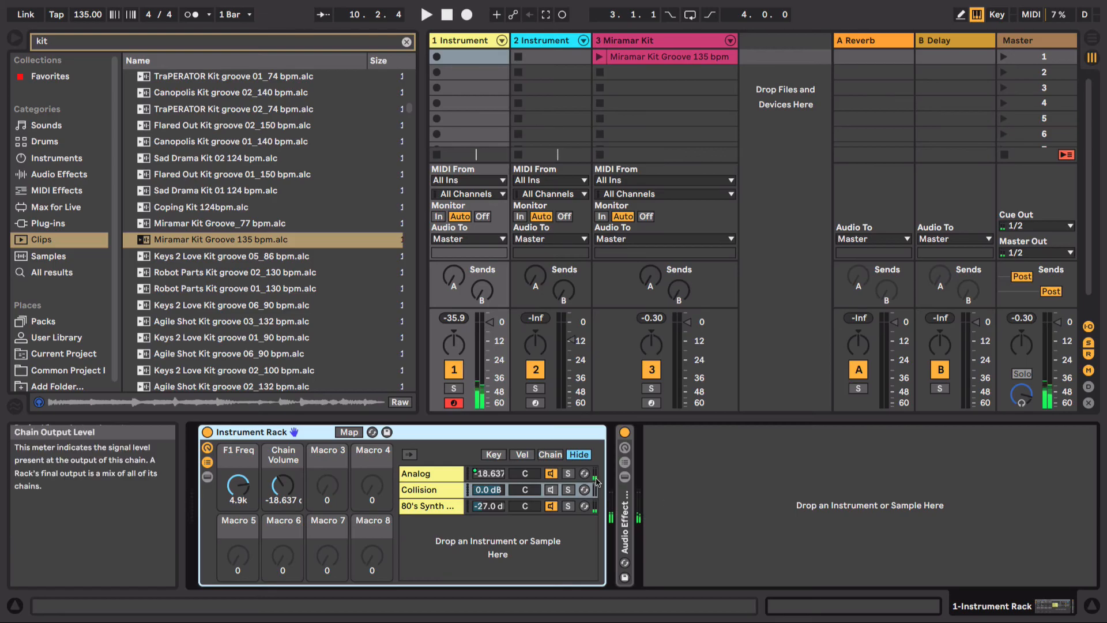
left_click_drag(282, 487, 283, 452)
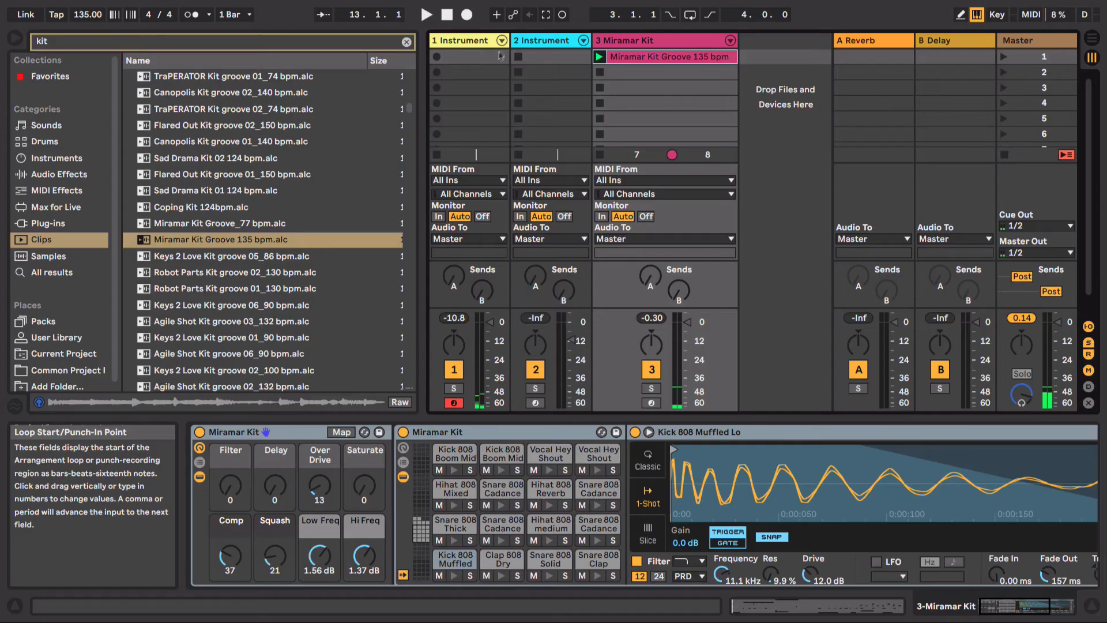
- Select the first clip slot of the 1 Instrument track and map the numpad 1 key to the Session Record control
left_click(486, 62)
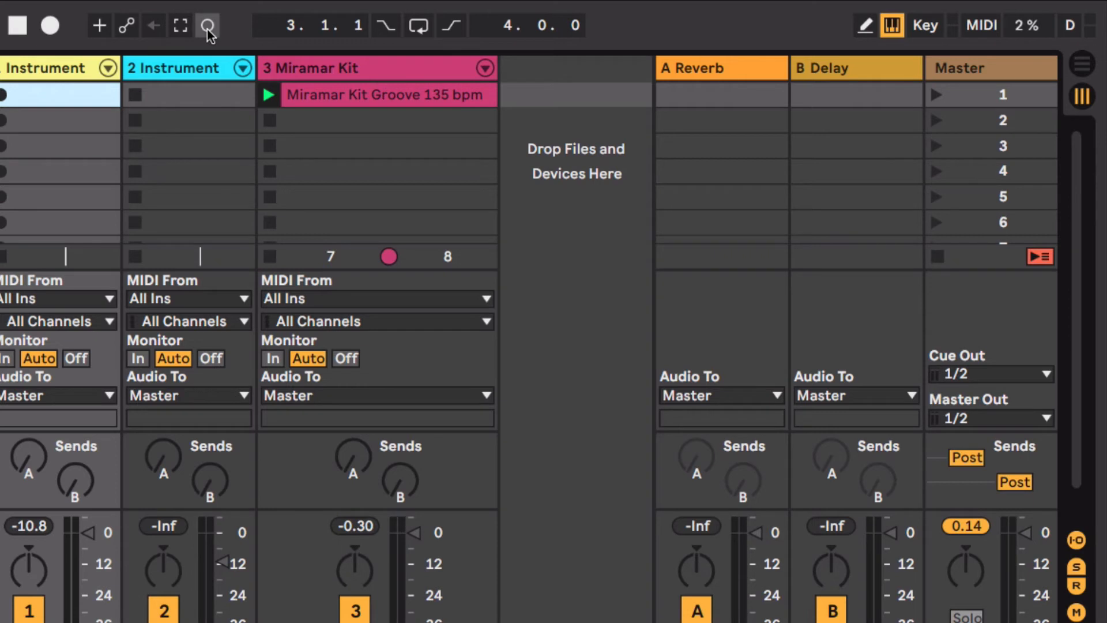
left_click(923, 26)
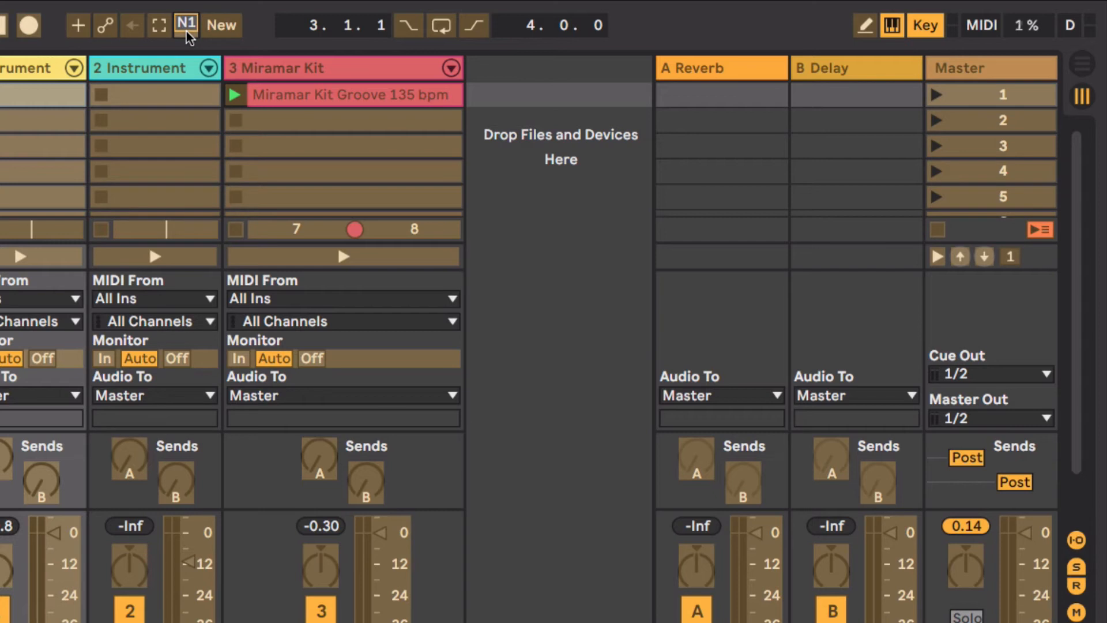
left_click(925, 25)
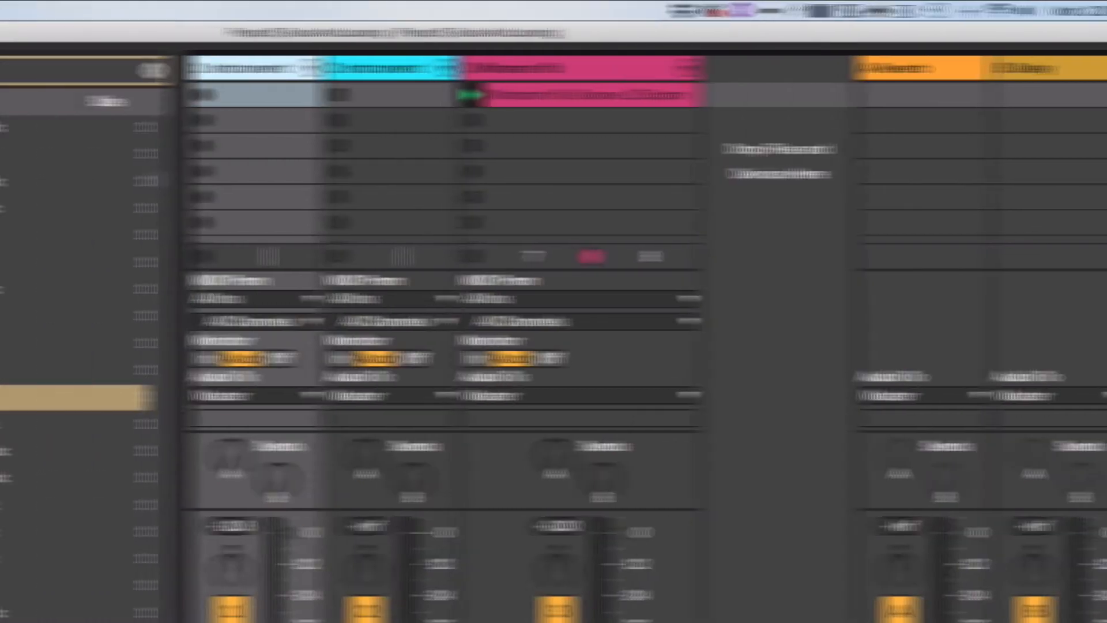
- Set the record quantization to Eighth-Note Quantization
left_click(147, 11)
mouse_move(240, 509)
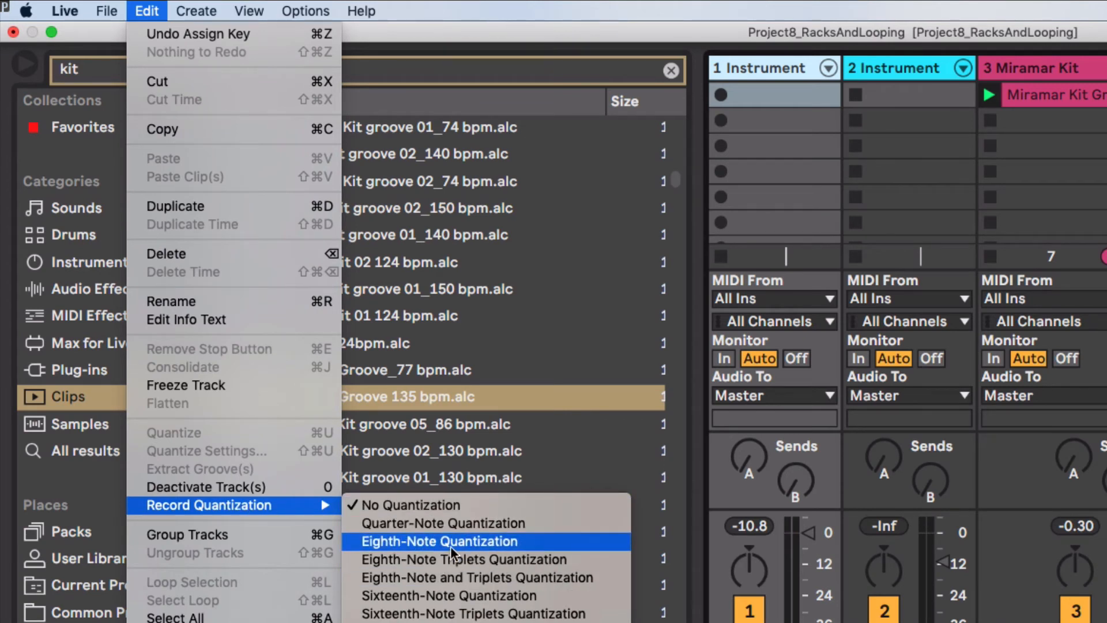
left_click(502, 546)
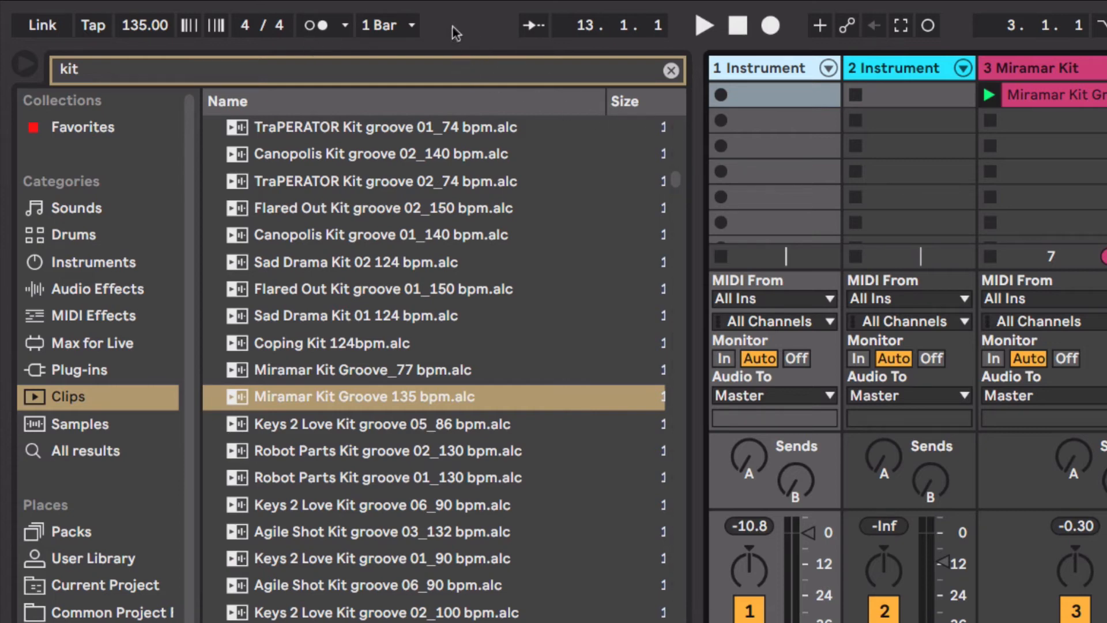
- Turn on the metronome and record a MIDI clip into the first slot of the 1 Instrument track
left_click(319, 23)
left_click(345, 26)
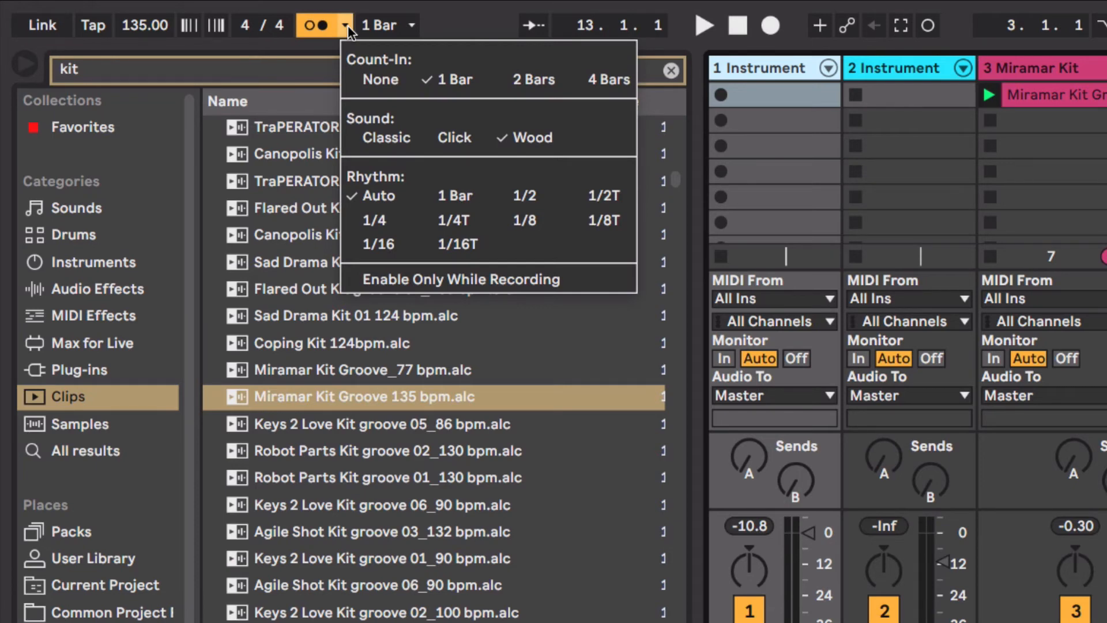
left_click(454, 29)
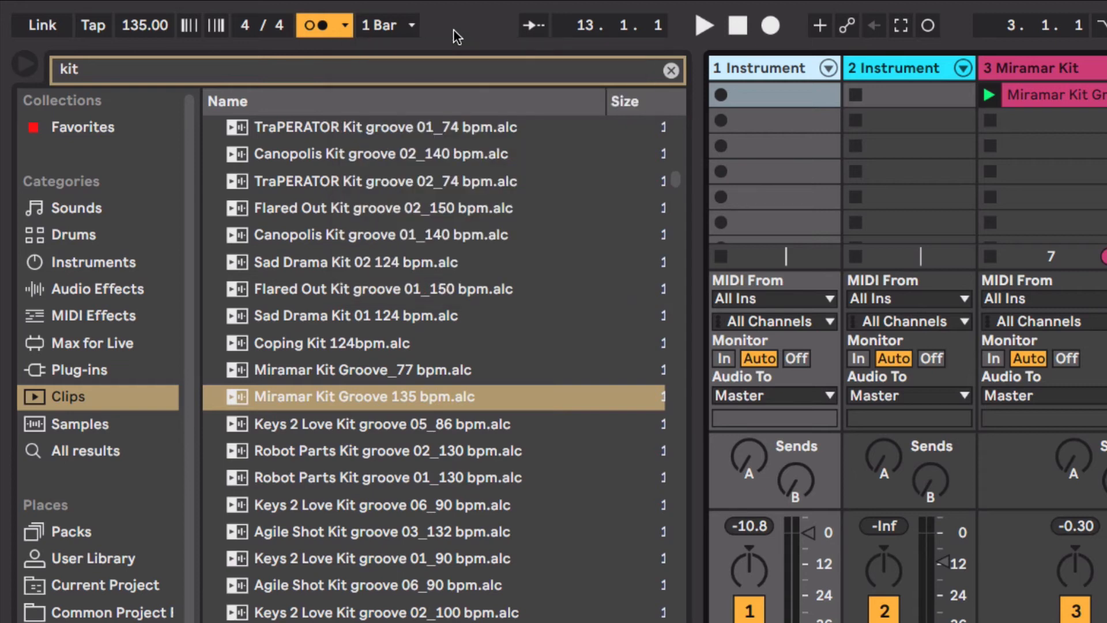
key("Return")
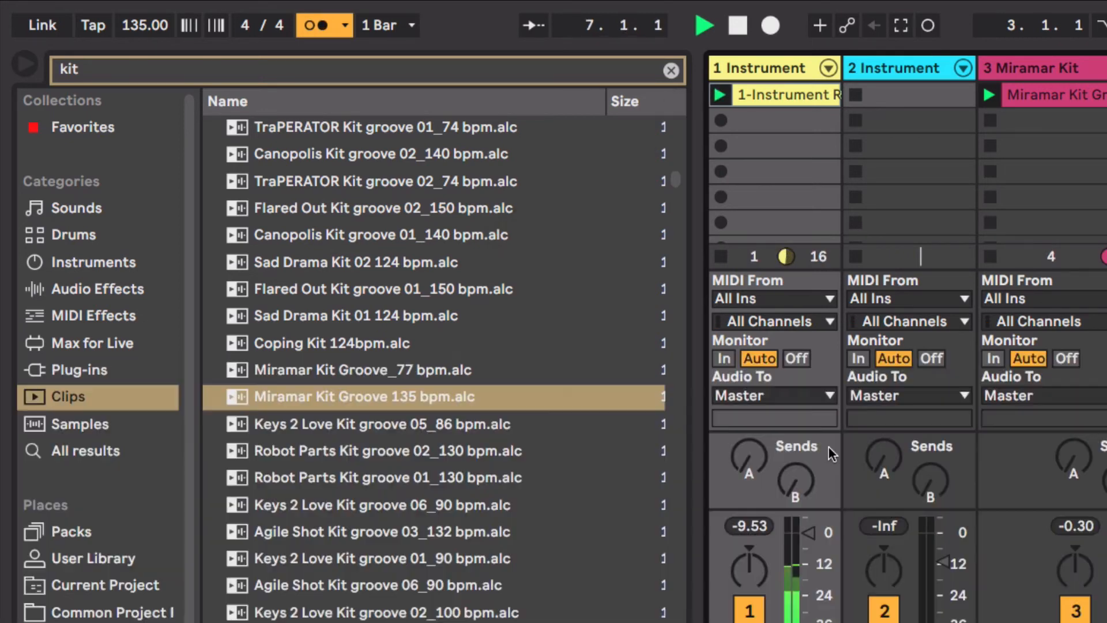
left_click(739, 33)
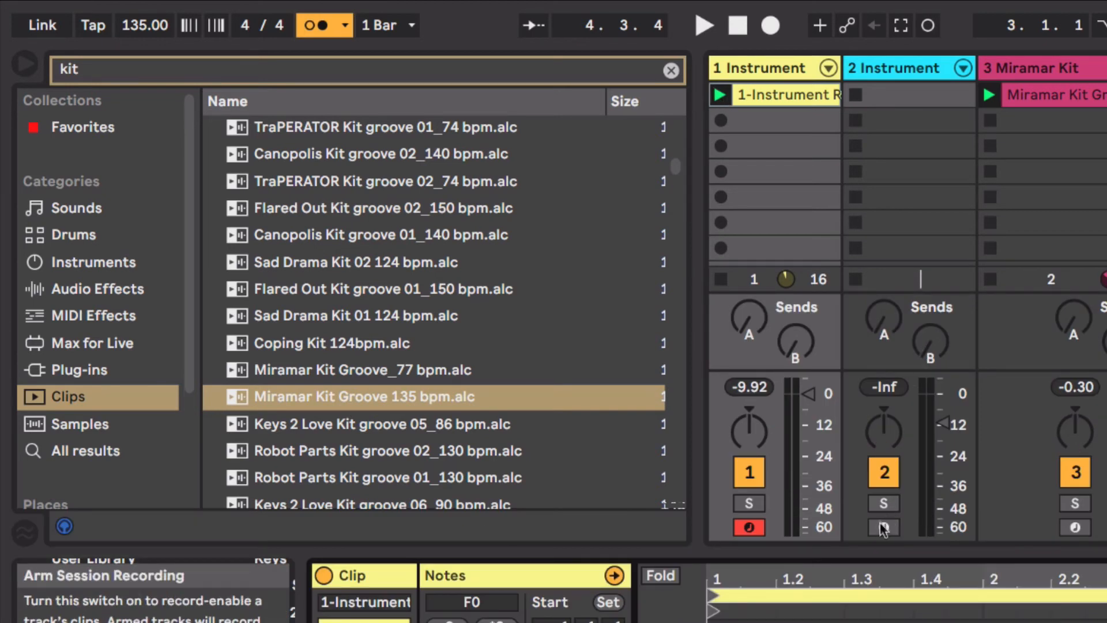
- Turn off the metronome and record a MIDI clip into the first slot of the armed 2 Instrument track
left_click(320, 22)
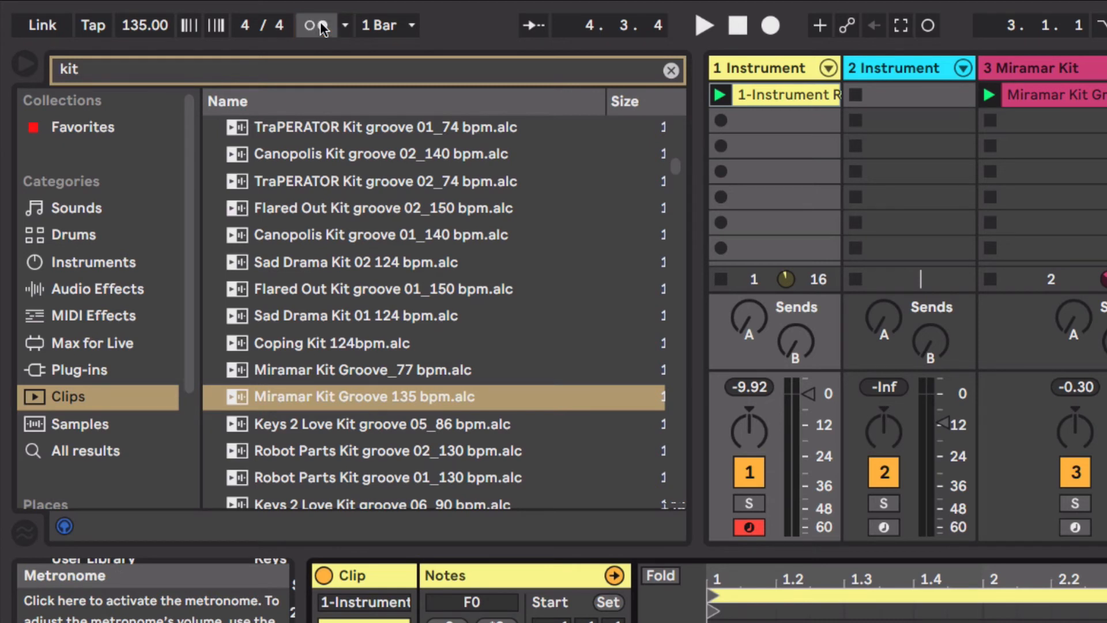
left_click(886, 524)
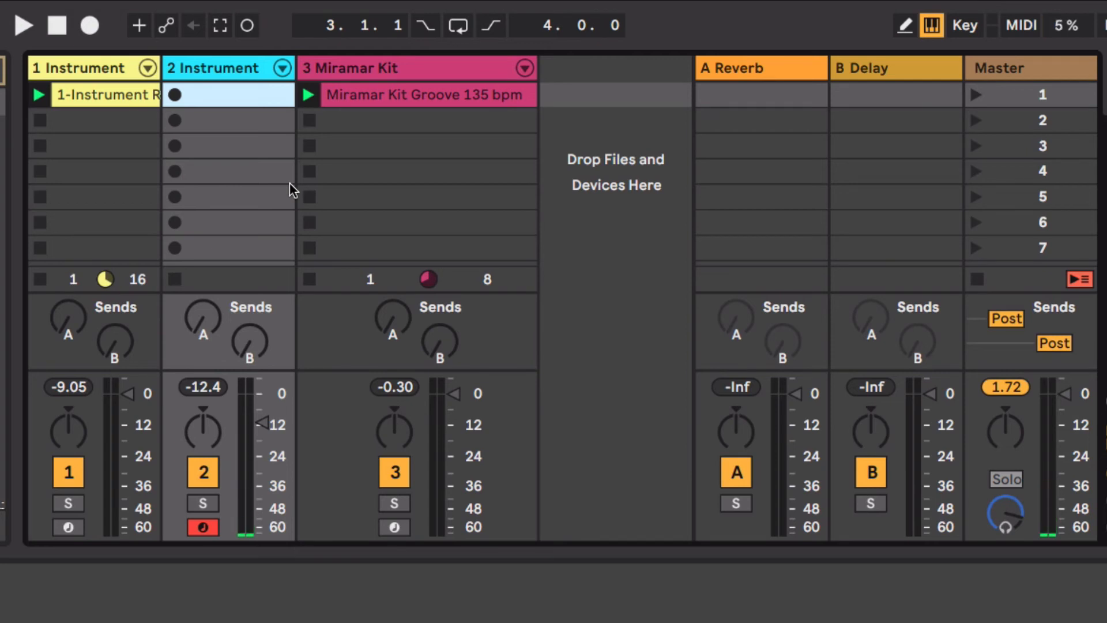
key("Return")
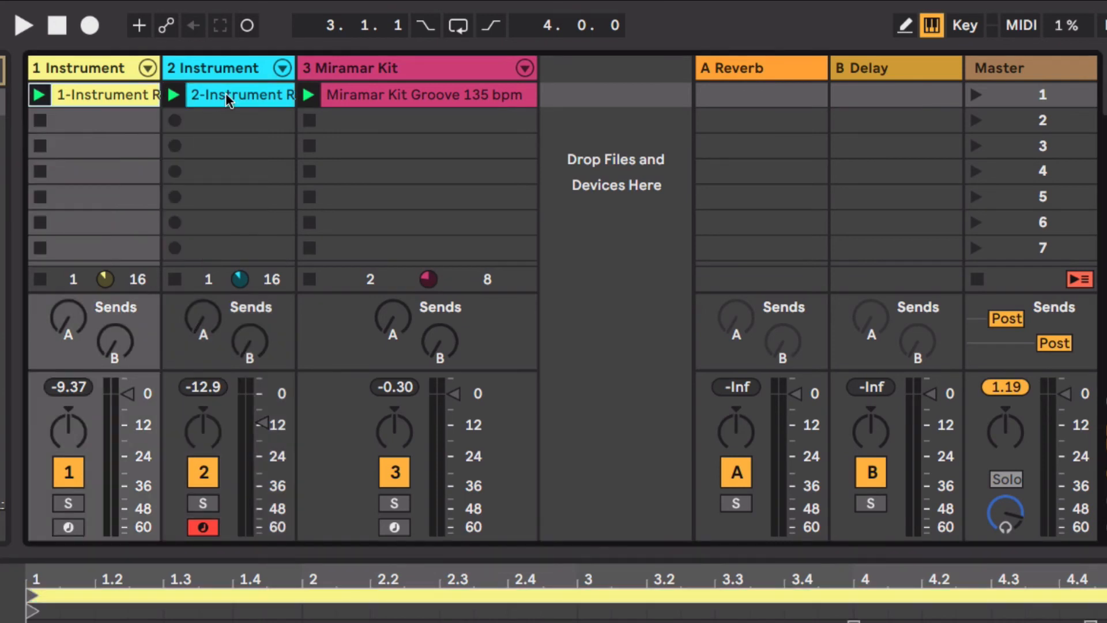
- Copy the 2 Instrument and 3 Miramar Kit clips from scene 1 to scene 2, and duplicate the scene 1 pair again
left_click(223, 95)
left_click(345, 95, "shift")
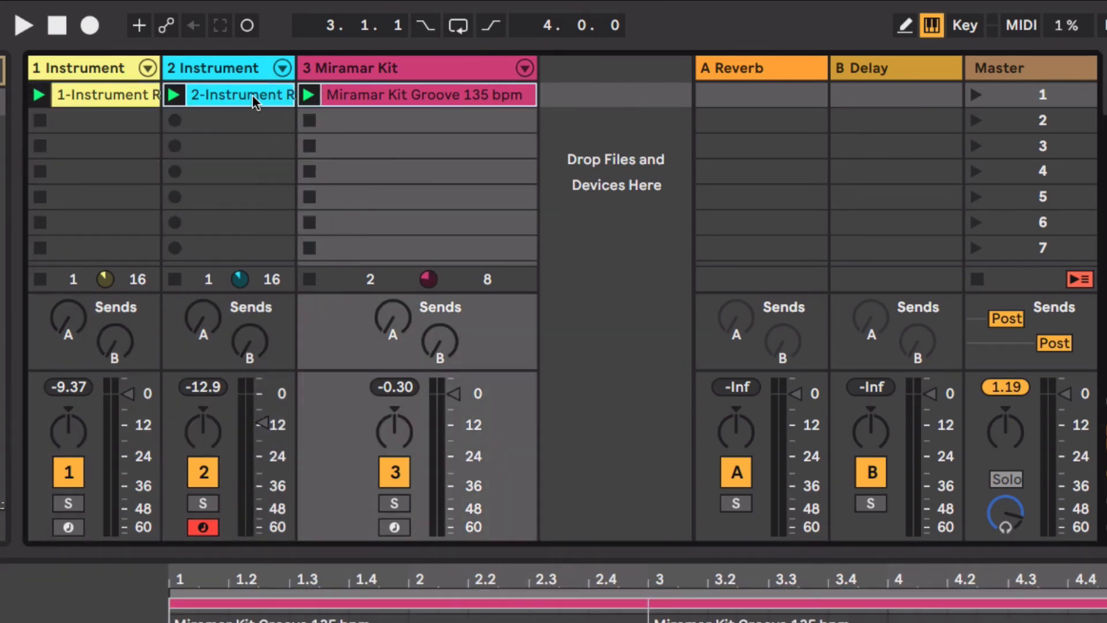
left_click_drag(251, 95, 248, 117)
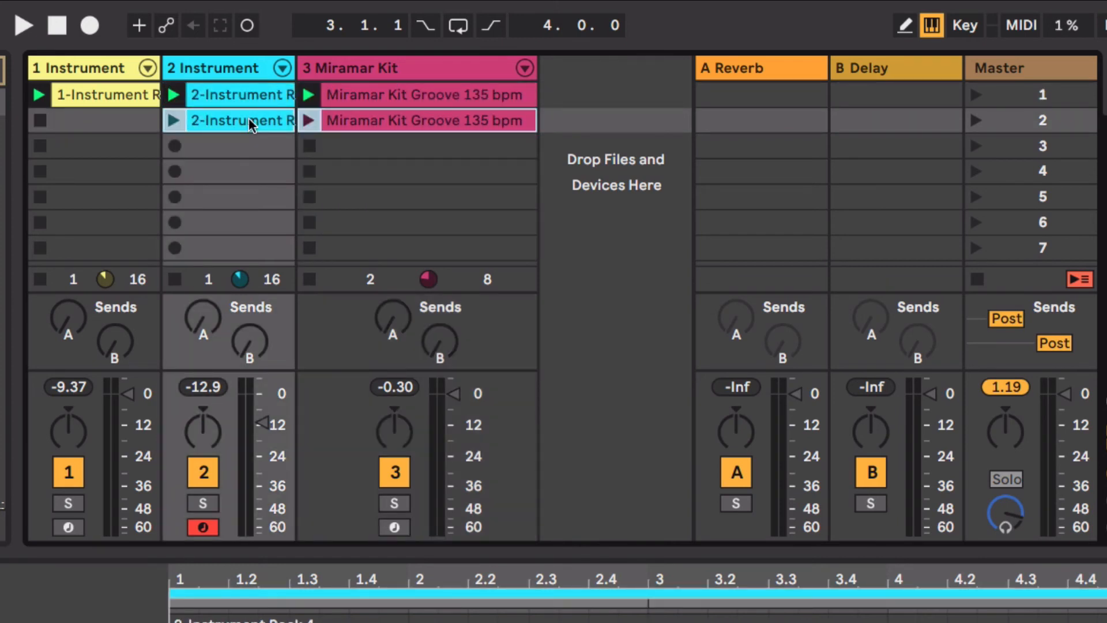
left_click(241, 94)
left_click(351, 96)
right_click(351, 96)
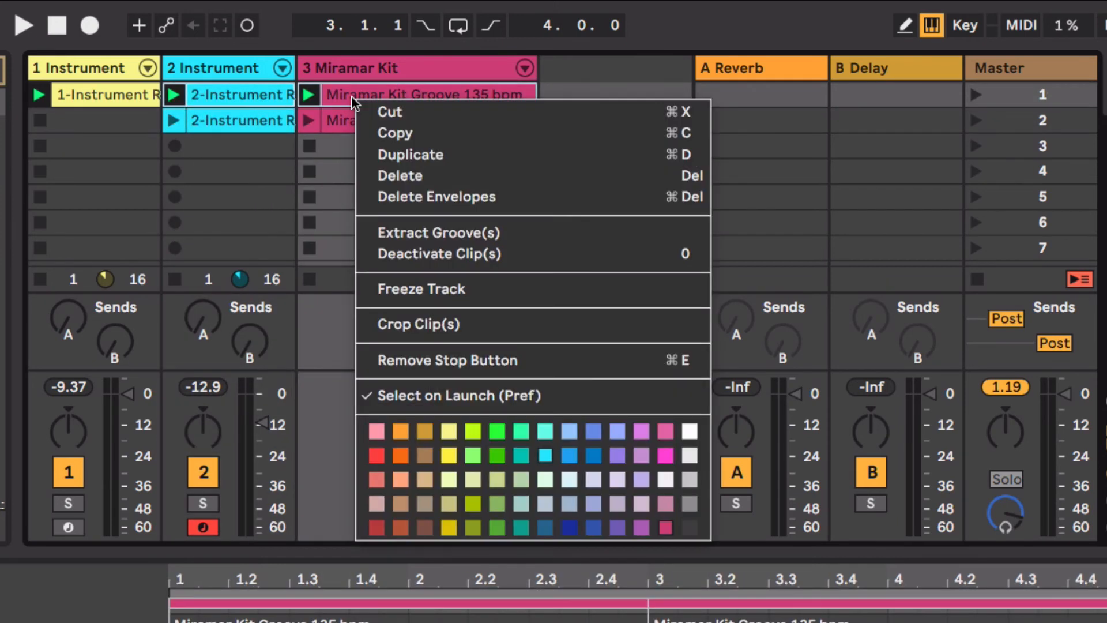
left_click(367, 154)
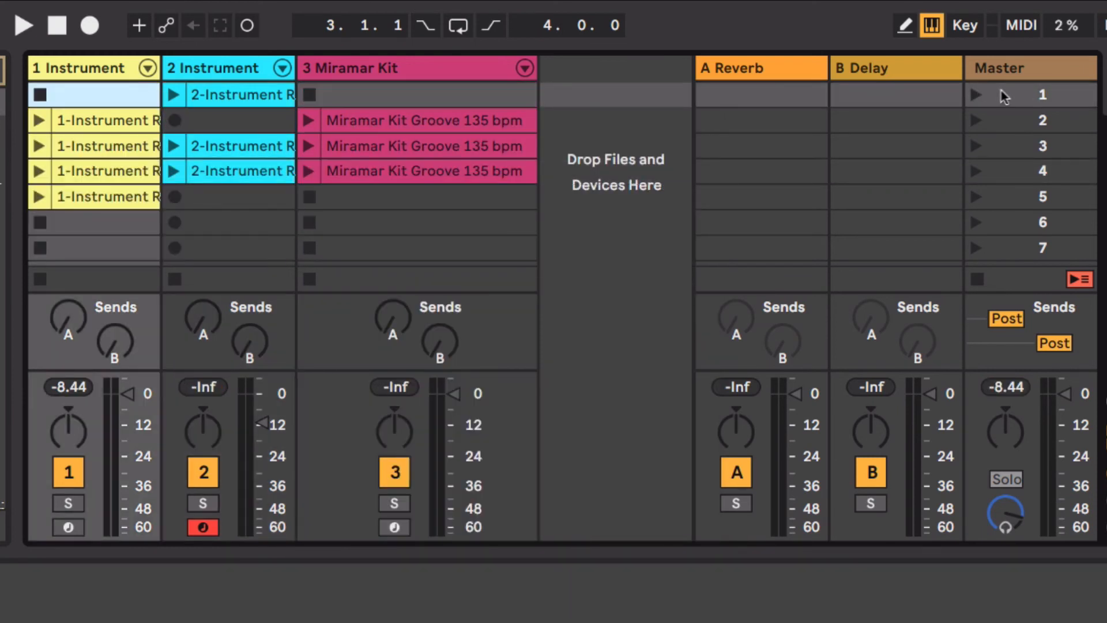
- Launch scene 1
left_click(993, 93)
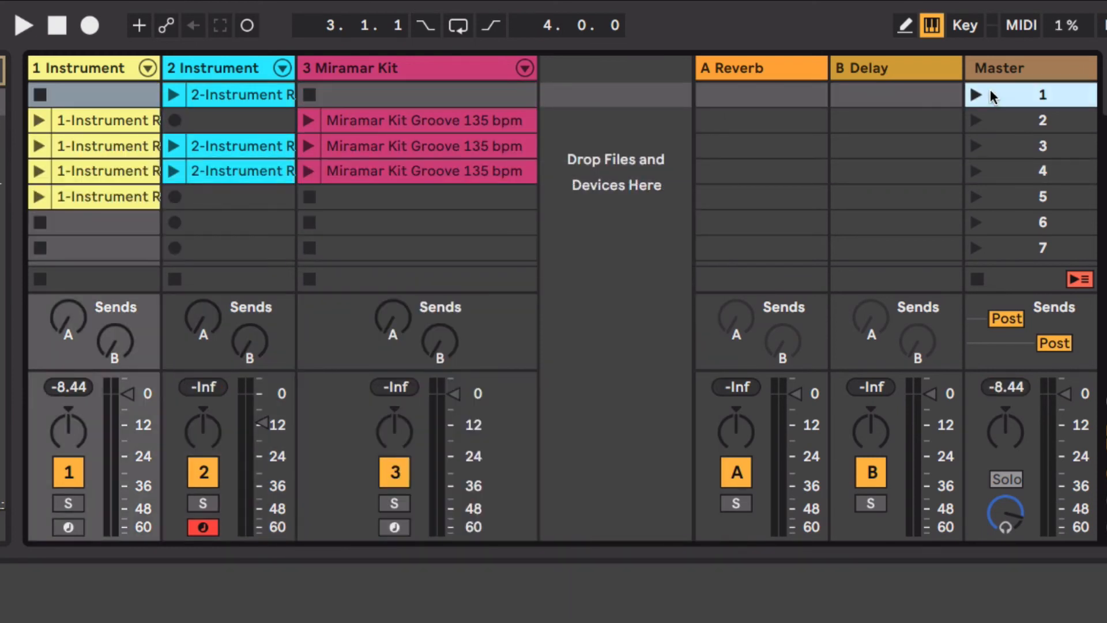
left_click(974, 94)
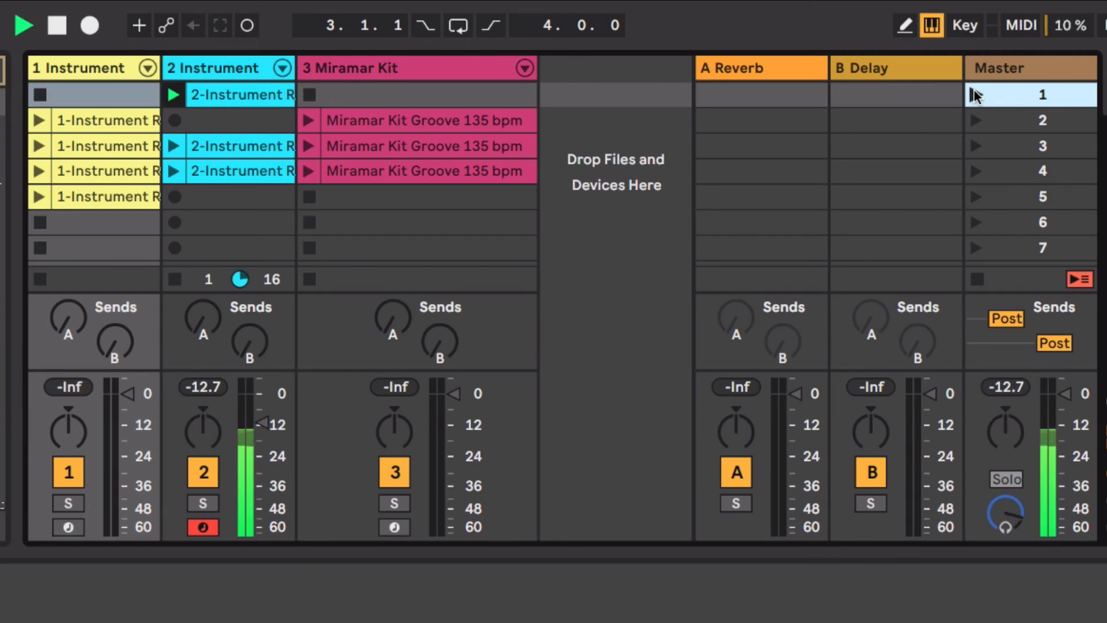
- Delete the Miramar Kit clip from scene 2 and copy the 2 Instrument clip from scene 1 into scene 2
left_click(459, 119)
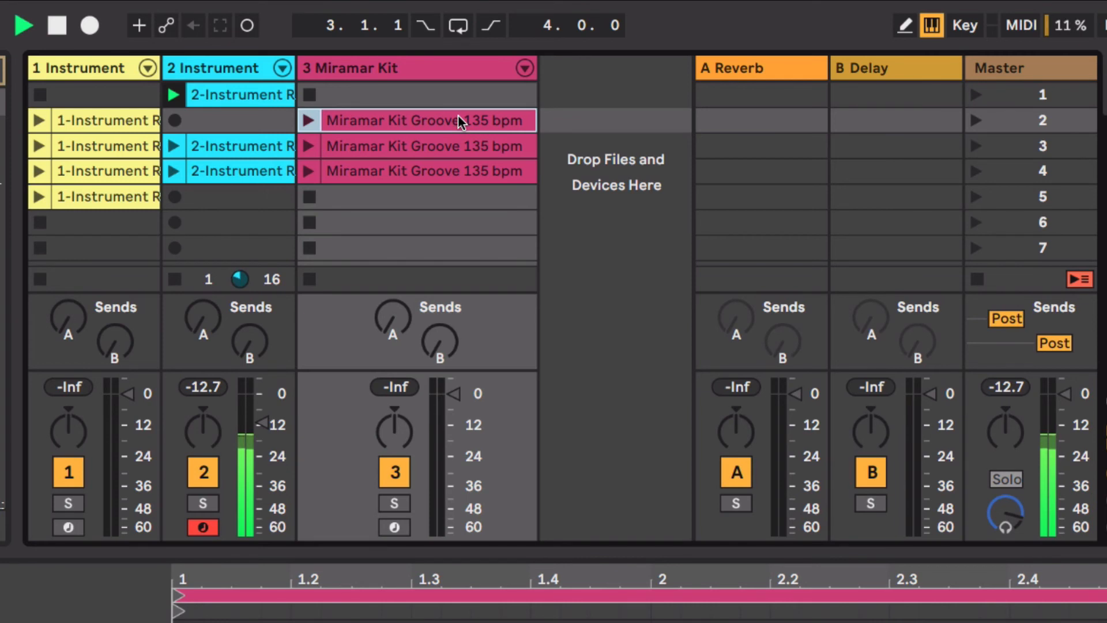
key("Delete")
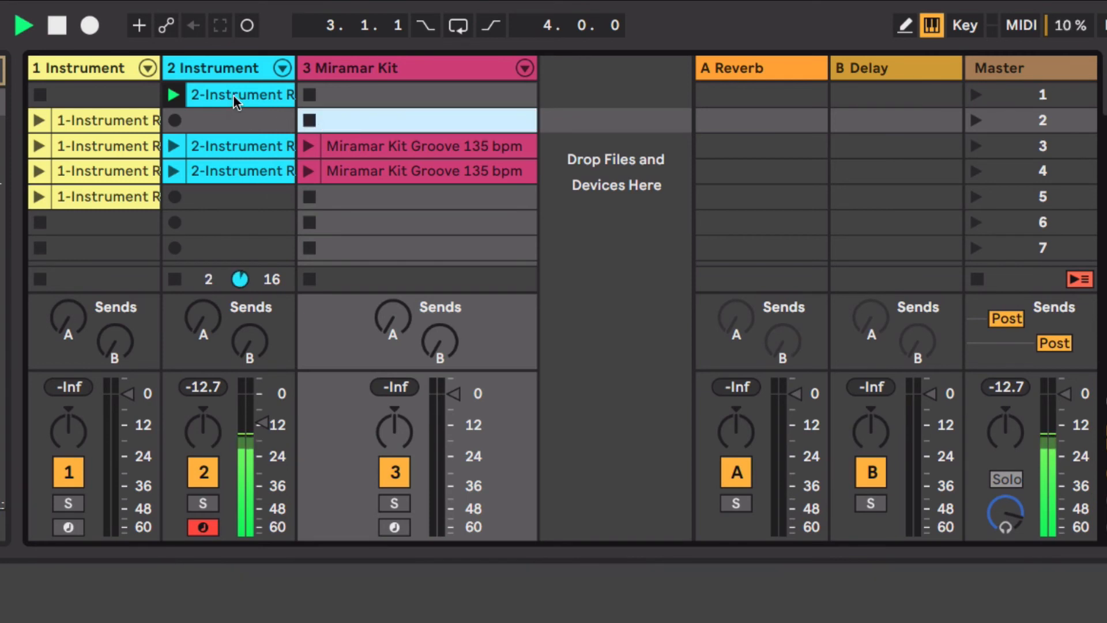
left_click_drag(236, 98, 234, 120)
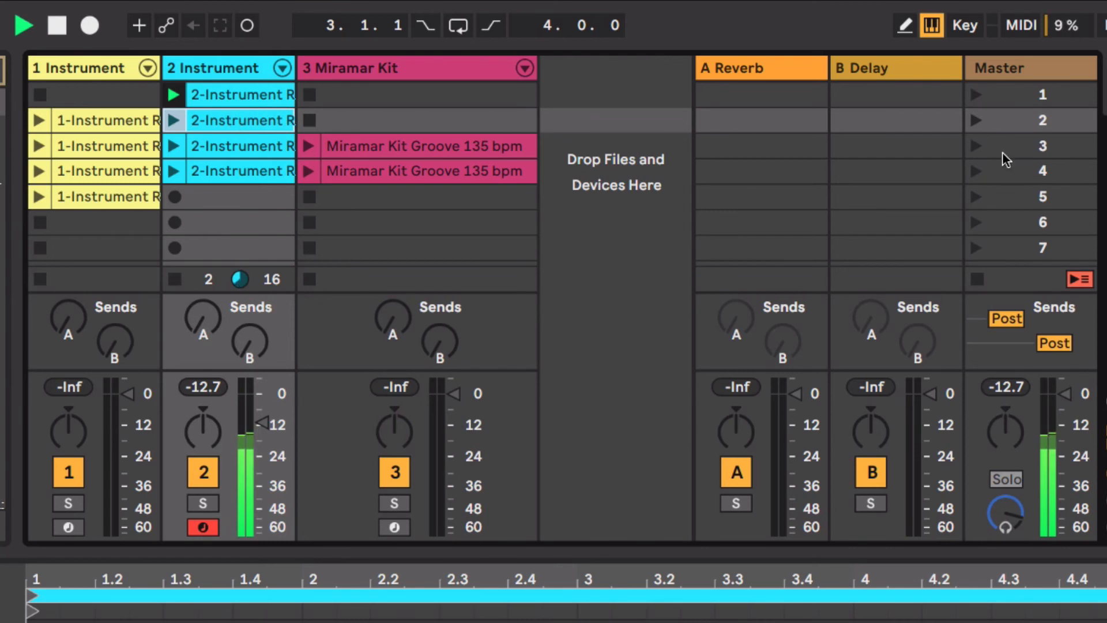
- Play scene 2 and scene 3 in turn, and stop playback
left_click(976, 122)
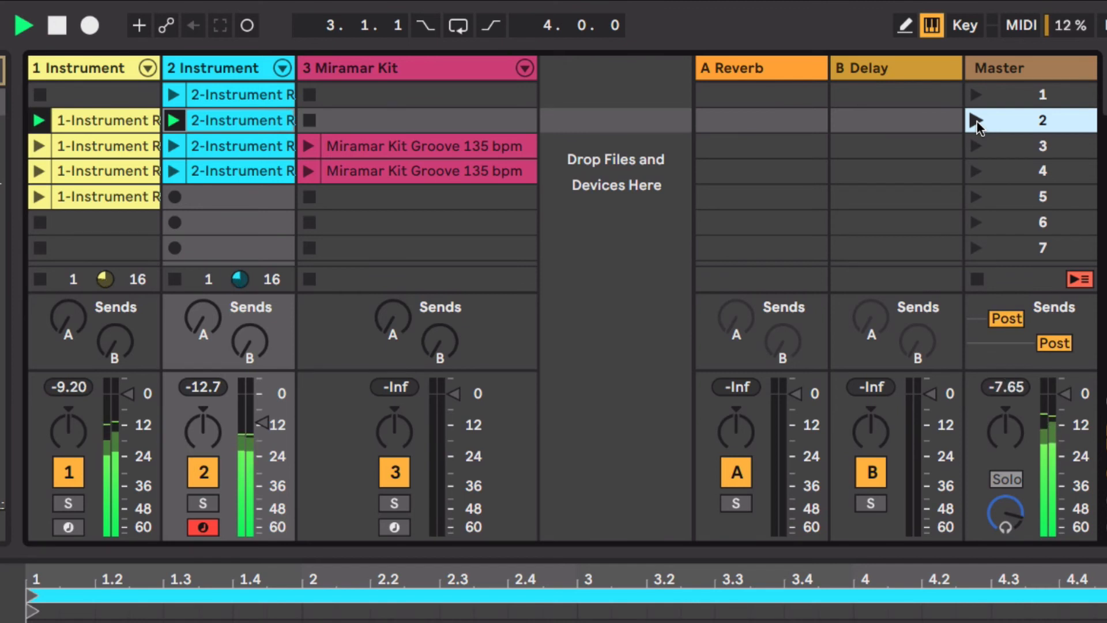
left_click(976, 146)
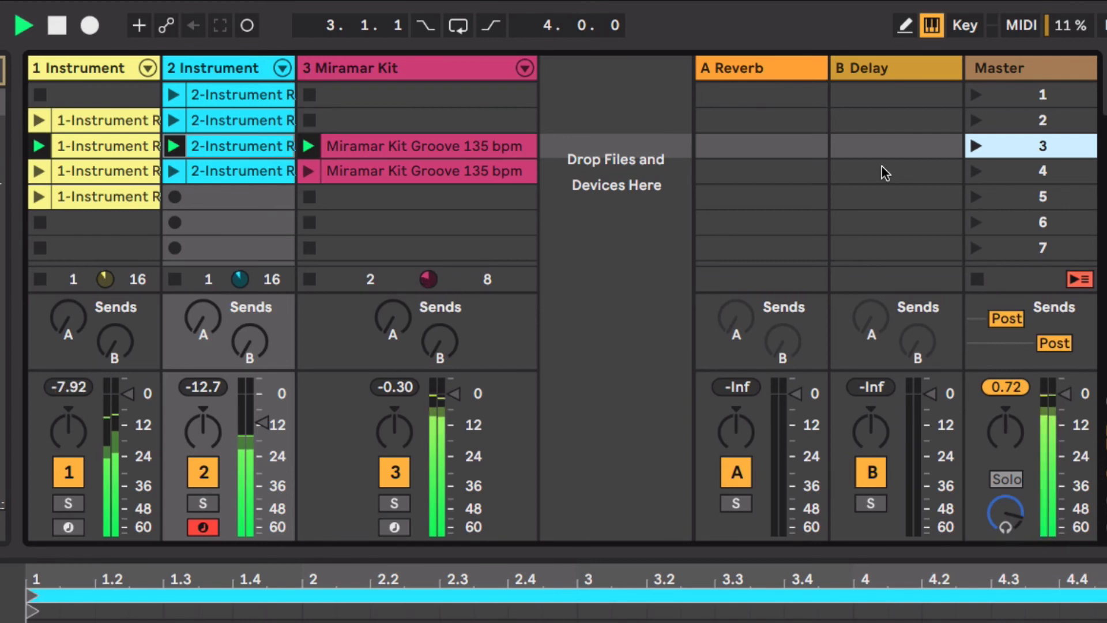
key("space")
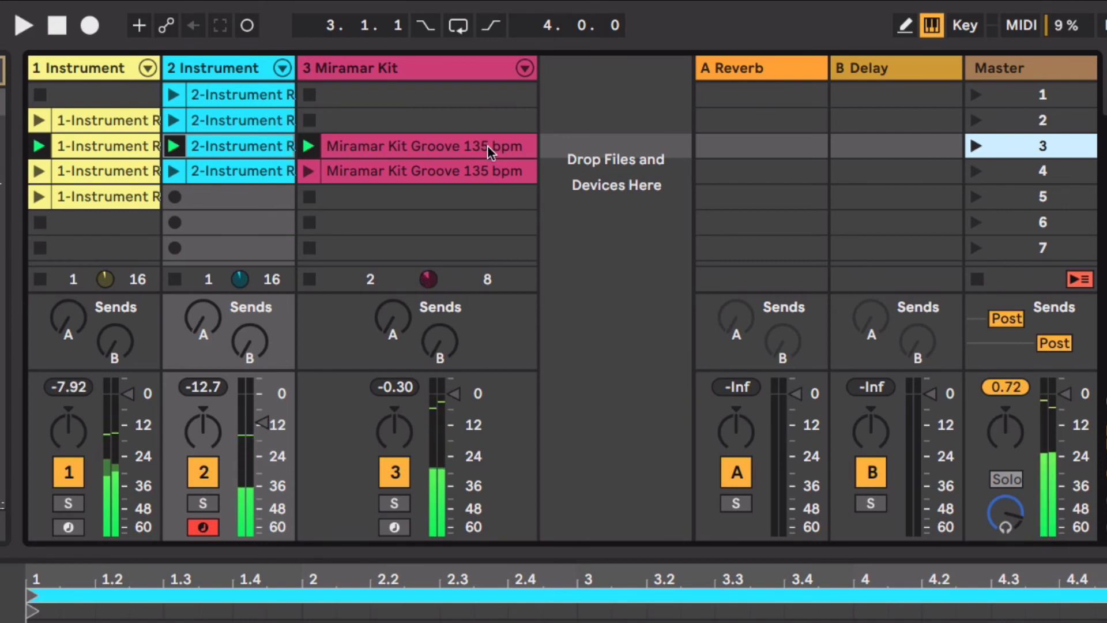
- Delete the surplus 1 Instrument clip in scene 5 and all three tracks' clips in scene 4
left_click(123, 177)
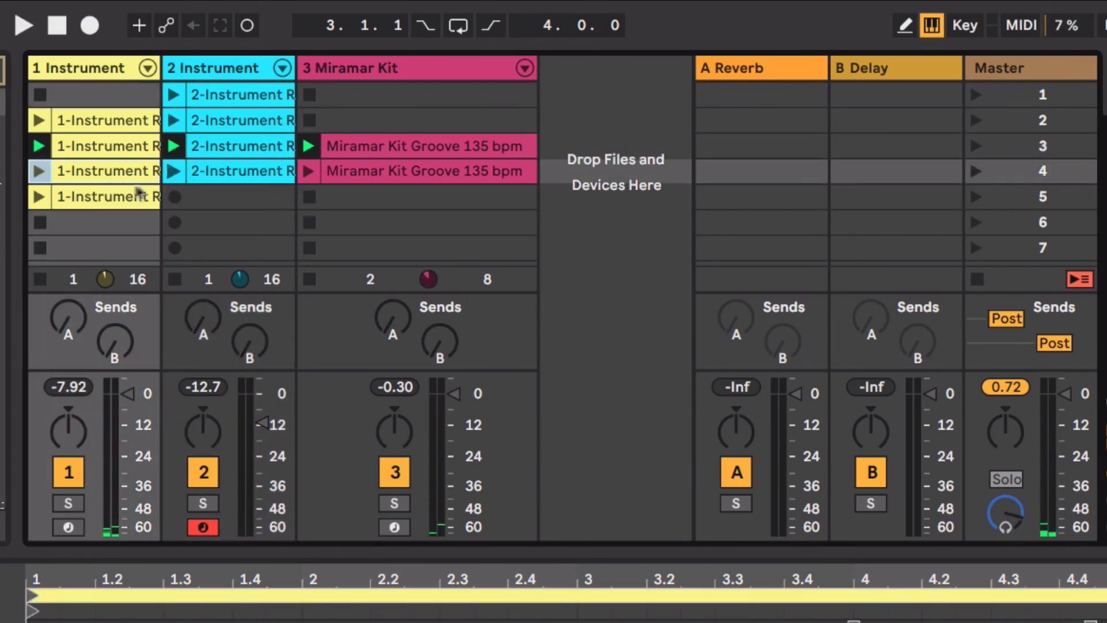
left_click(325, 173)
left_click(119, 199)
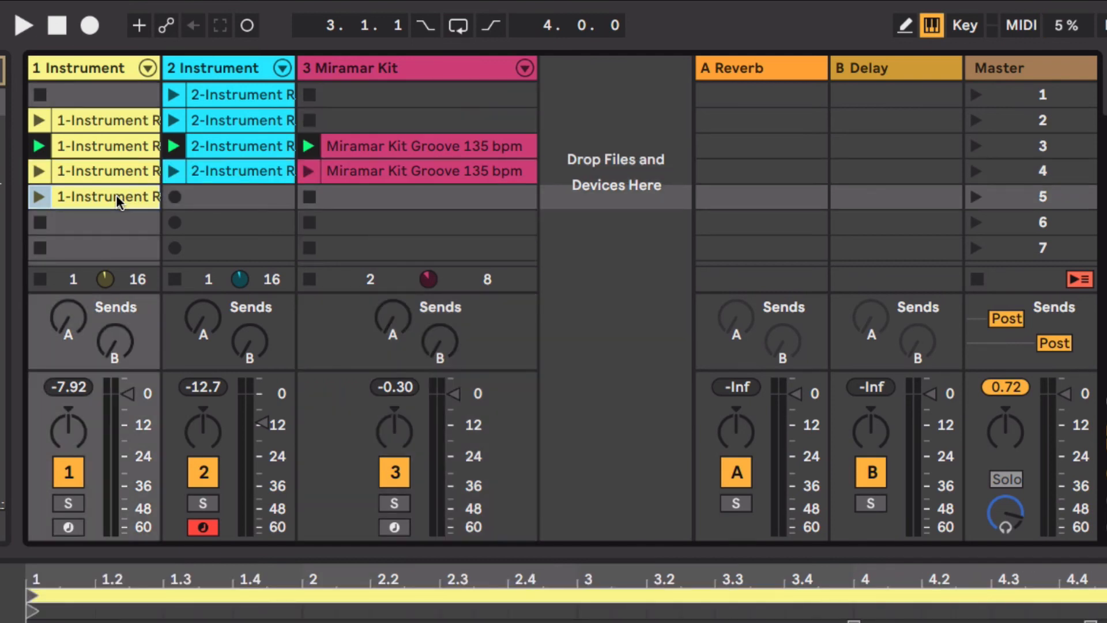
key("Delete")
left_click(118, 179)
left_click(366, 184, "shift")
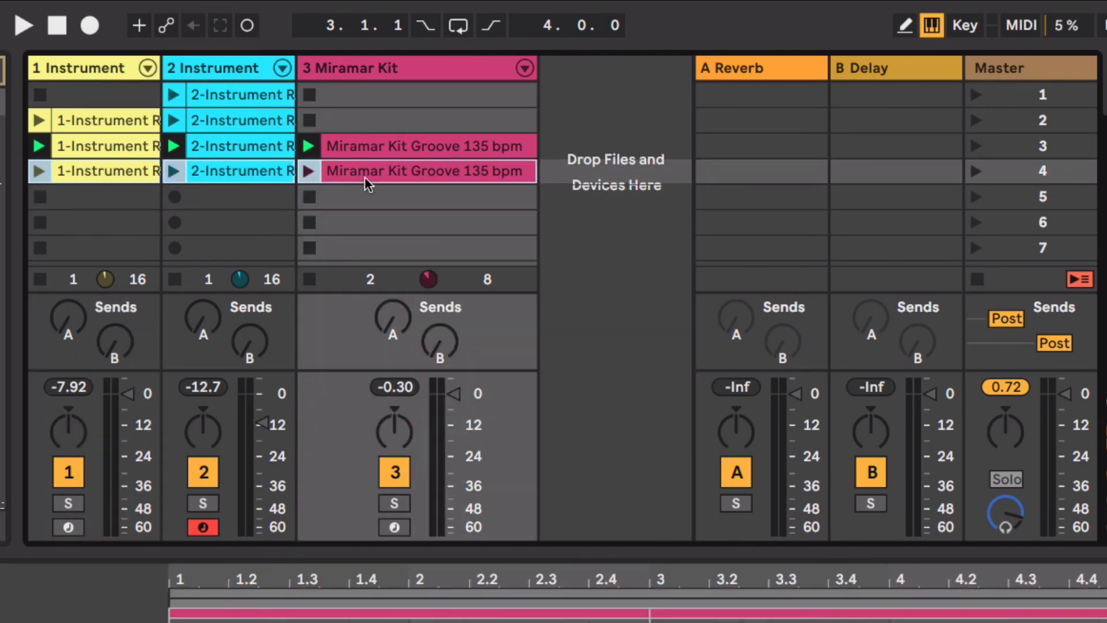
key("Delete")
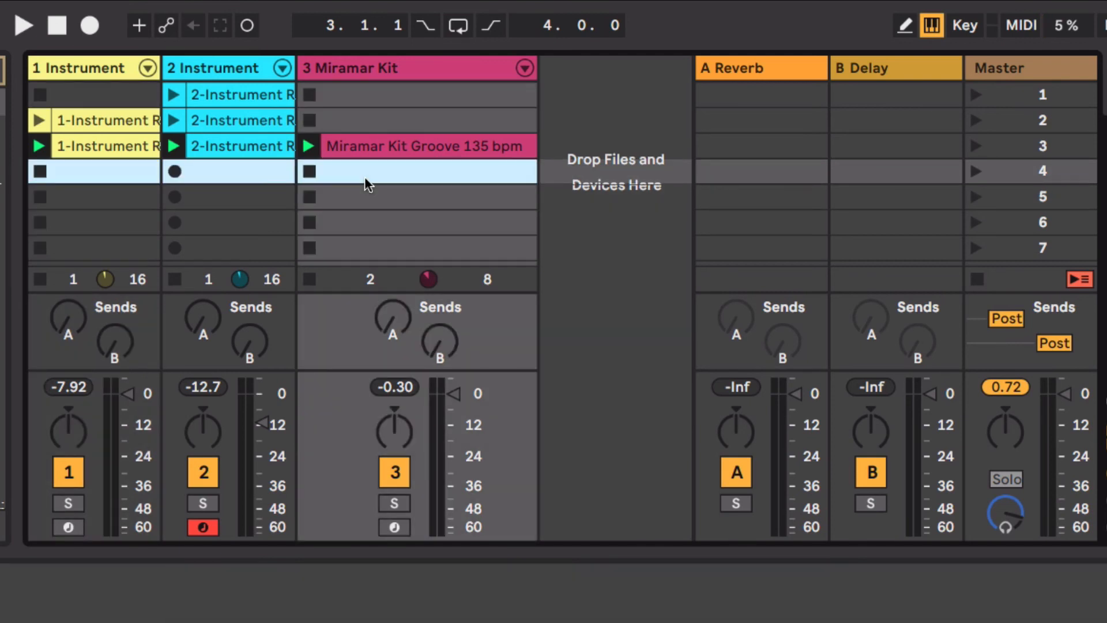
left_click(241, 97)
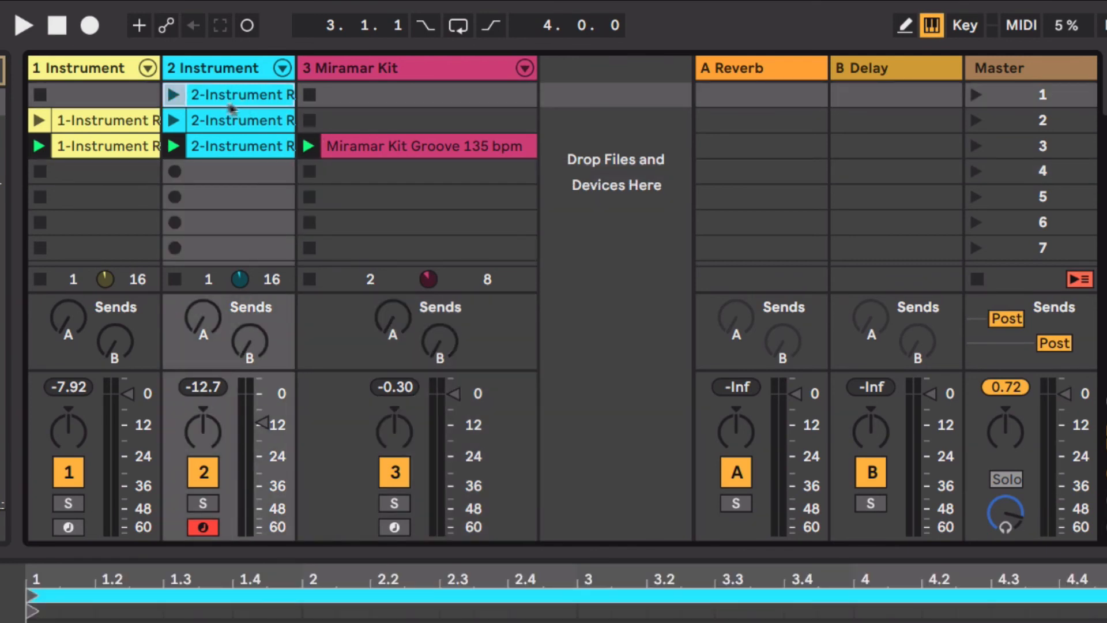
left_click(111, 123)
left_click(205, 122)
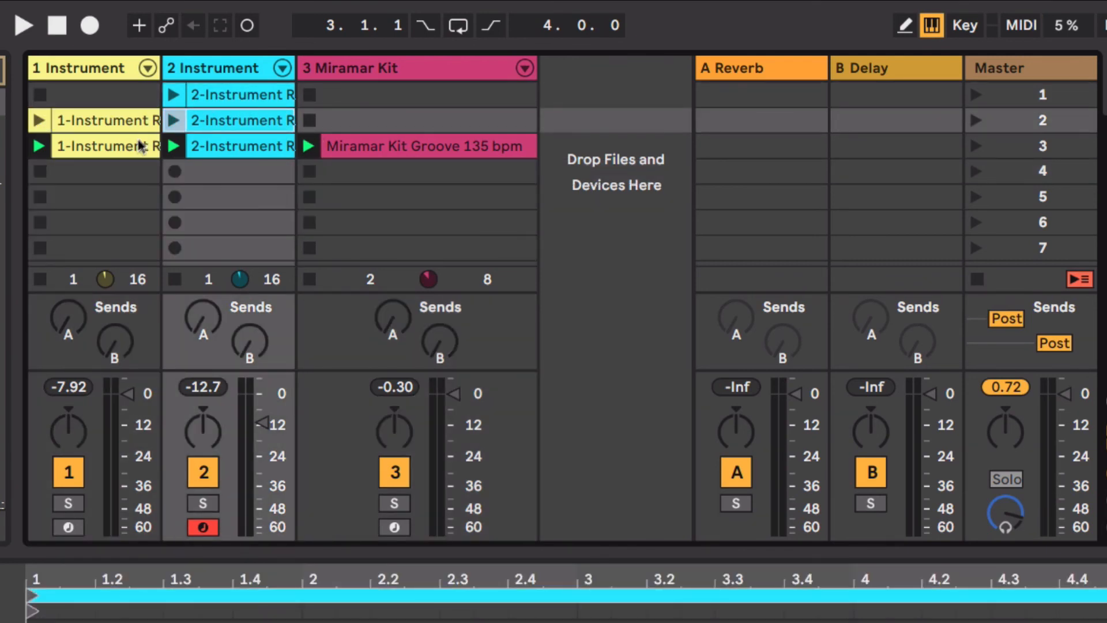
left_click(135, 147)
left_click(222, 147)
- Map the computer keys 1, 2 and 3 to launching scenes 1, 2 and 3, and leave key mapping mode
left_click(1007, 99)
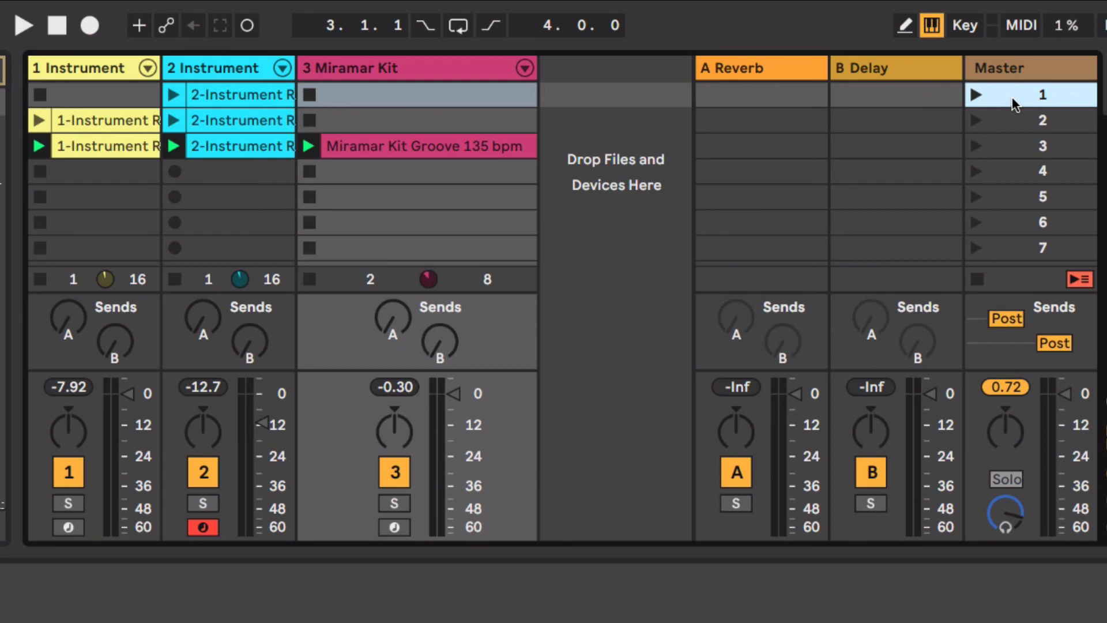
left_click(965, 25)
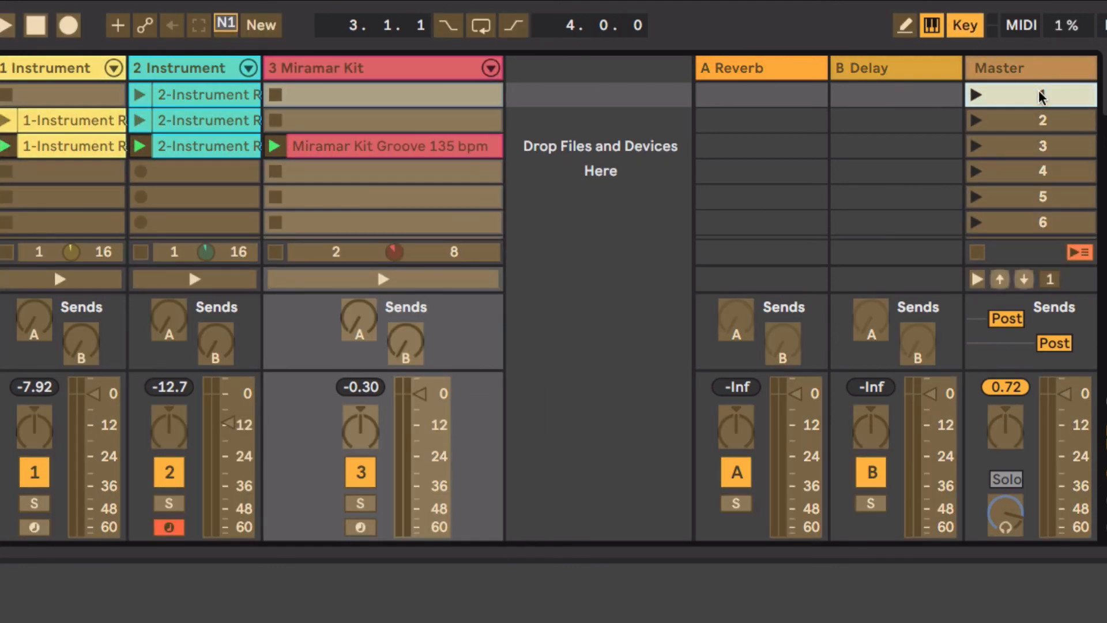
key("1")
left_click(1047, 119)
key("2")
left_click(1043, 144)
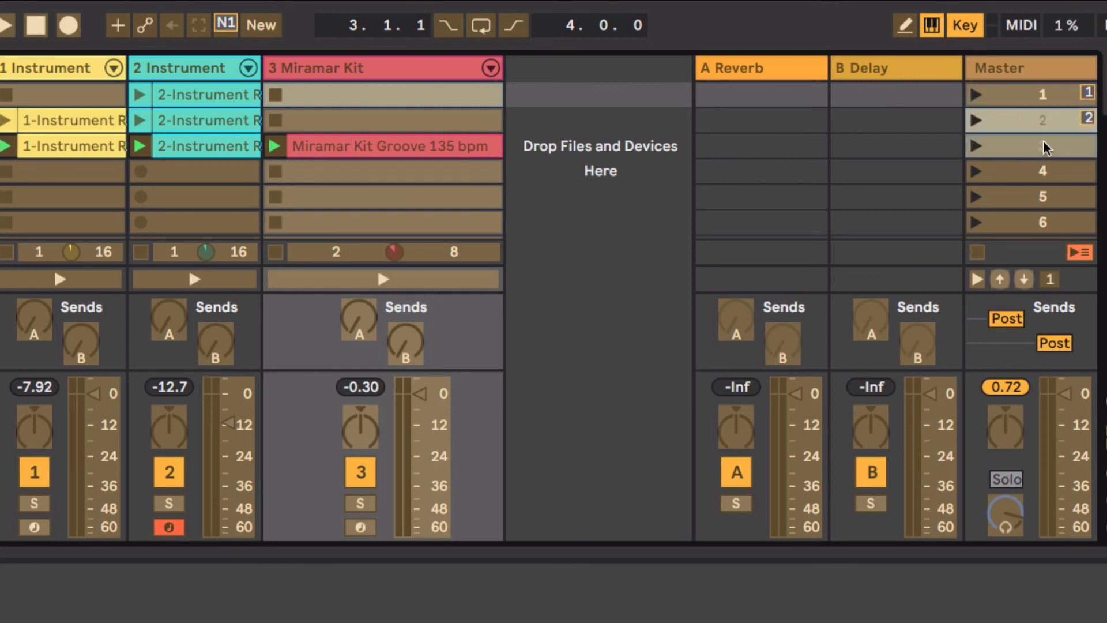
key("3")
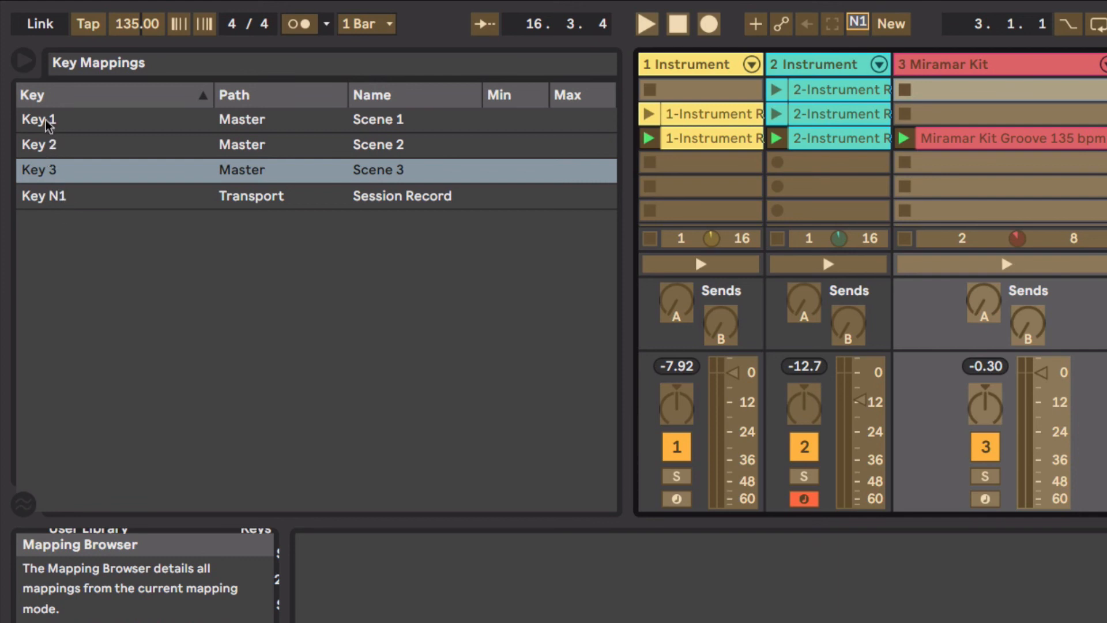
left_click(954, 53)
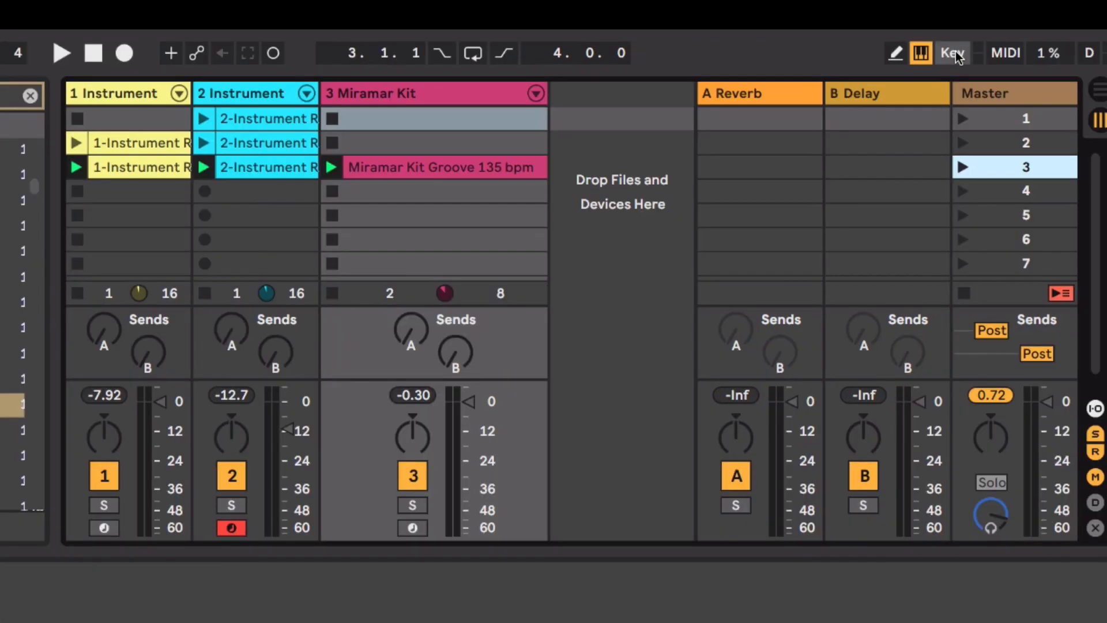
- Launch scene 1 with its mapped key, play scene 2 and scene 3 in turn, and stop playback
key("1")
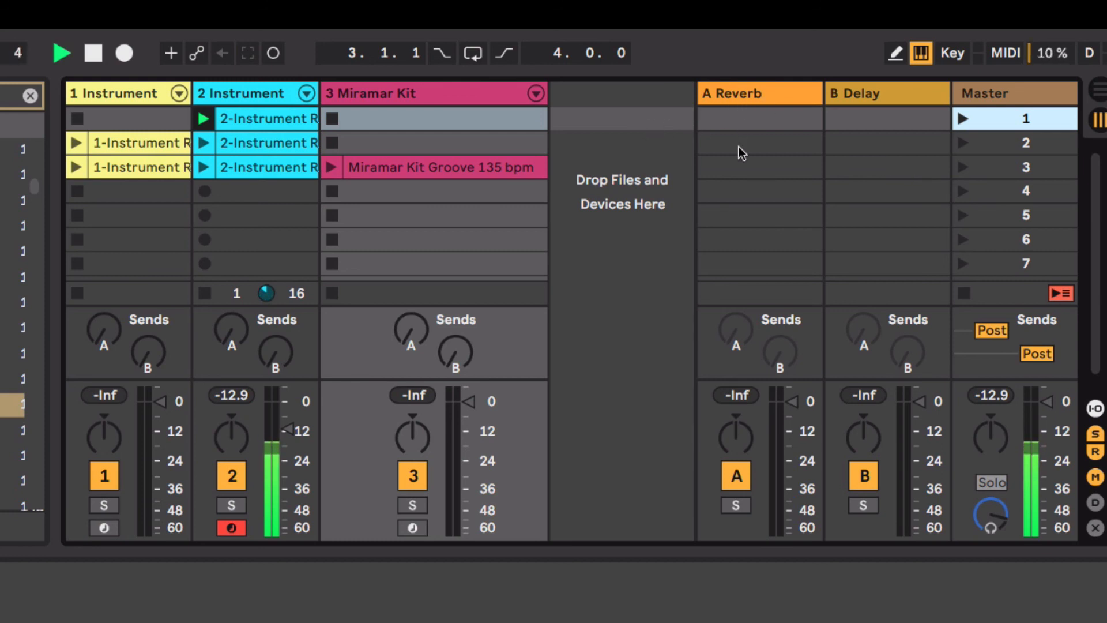
key("Down")
key("Return")
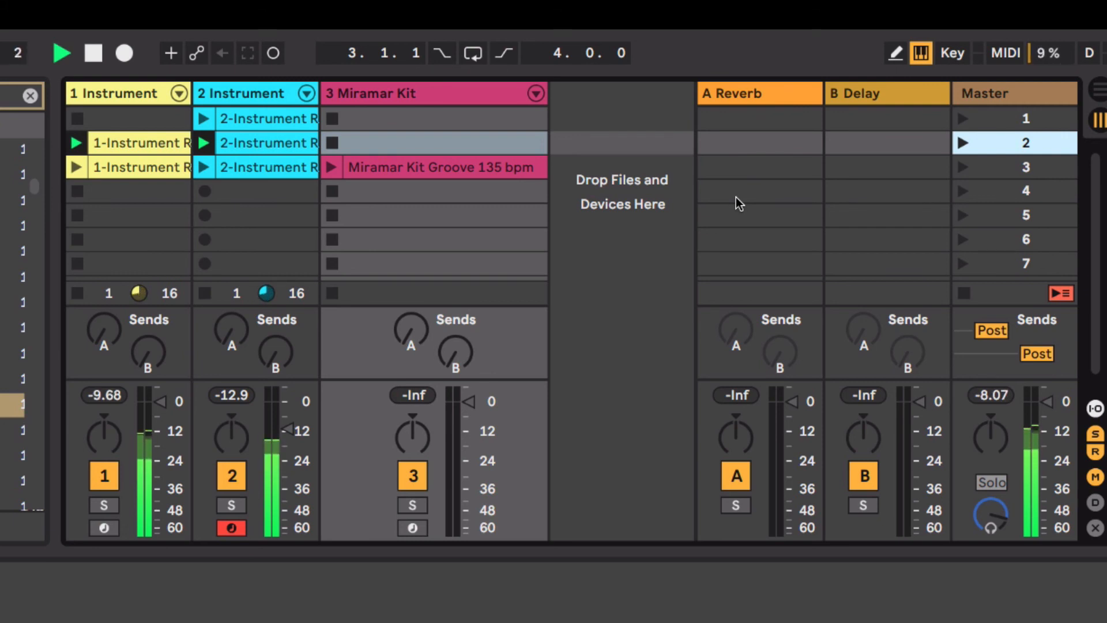
key("Down")
key("Return")
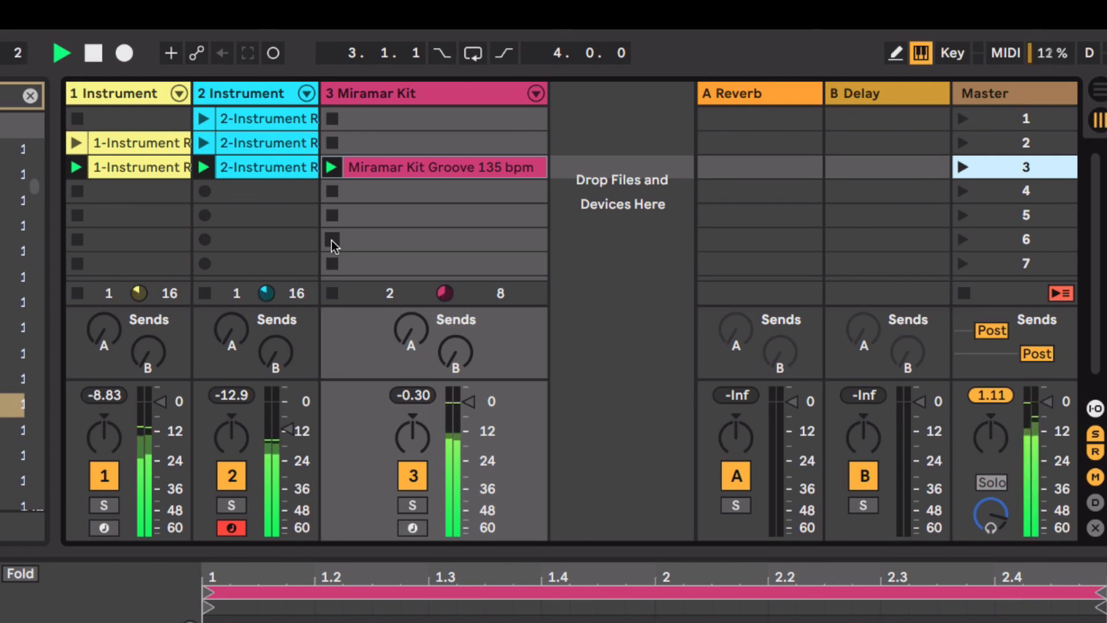
key("space")
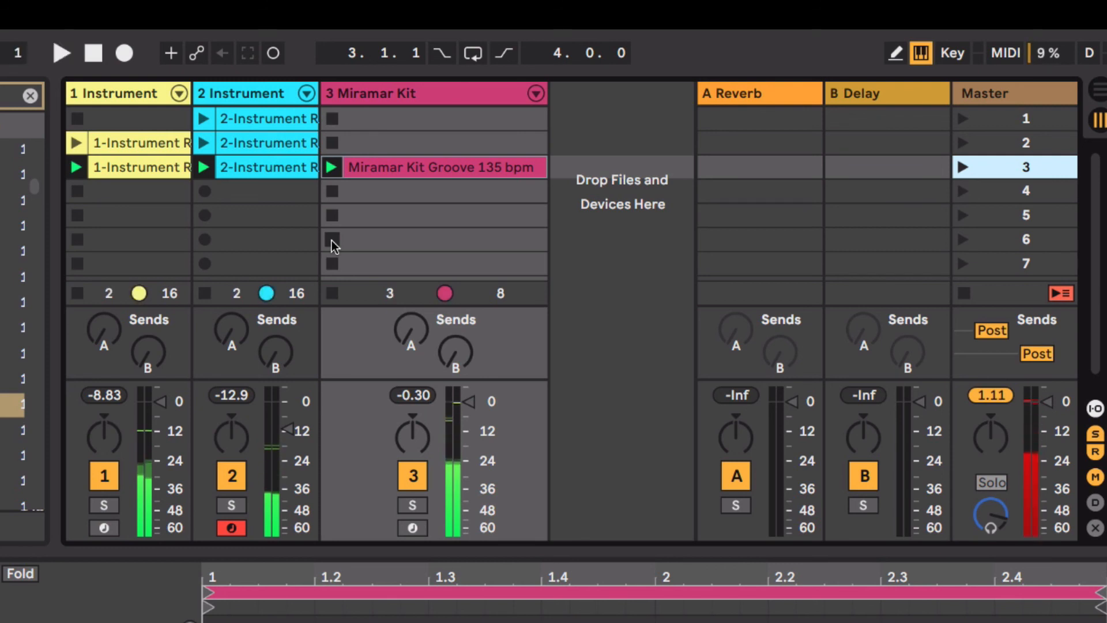